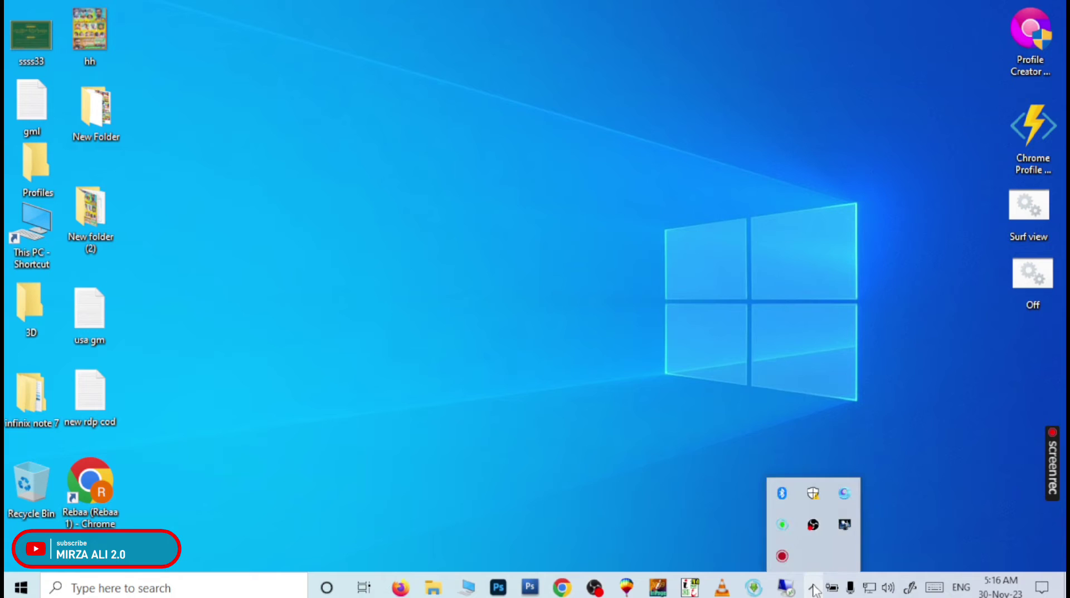
Step: Close the hidden-icons tray flyout to reveal the desktop with its Chrome shortcut
left_click(704, 508)
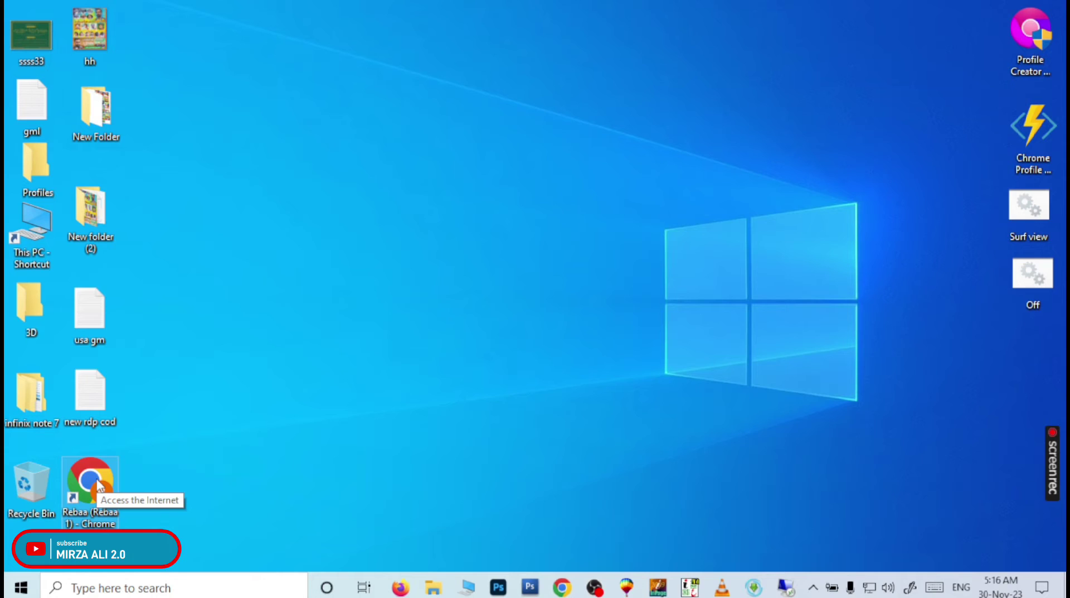
Step: Launch Chrome from the profile shortcut on the desktop
double_click(99, 484)
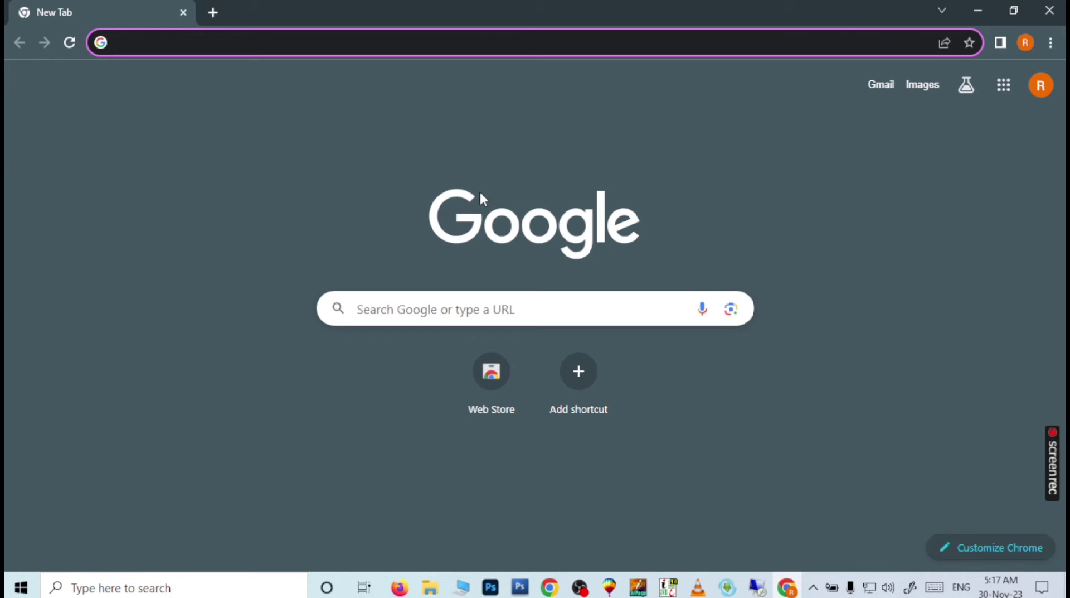
Step: Search Google for ngrok and open the official ngrok website
type("n")
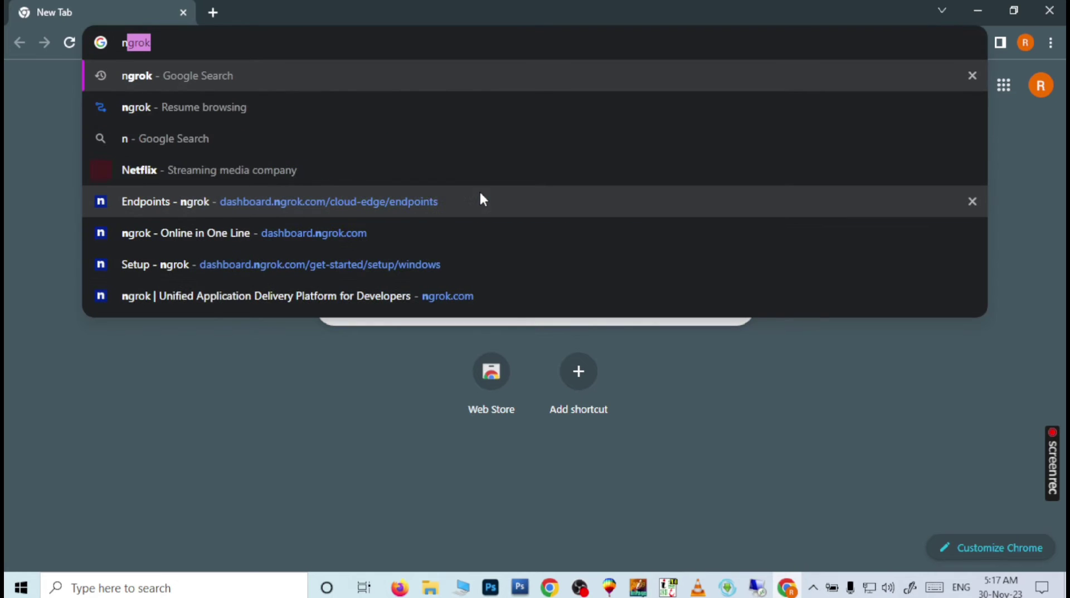
type("gro")
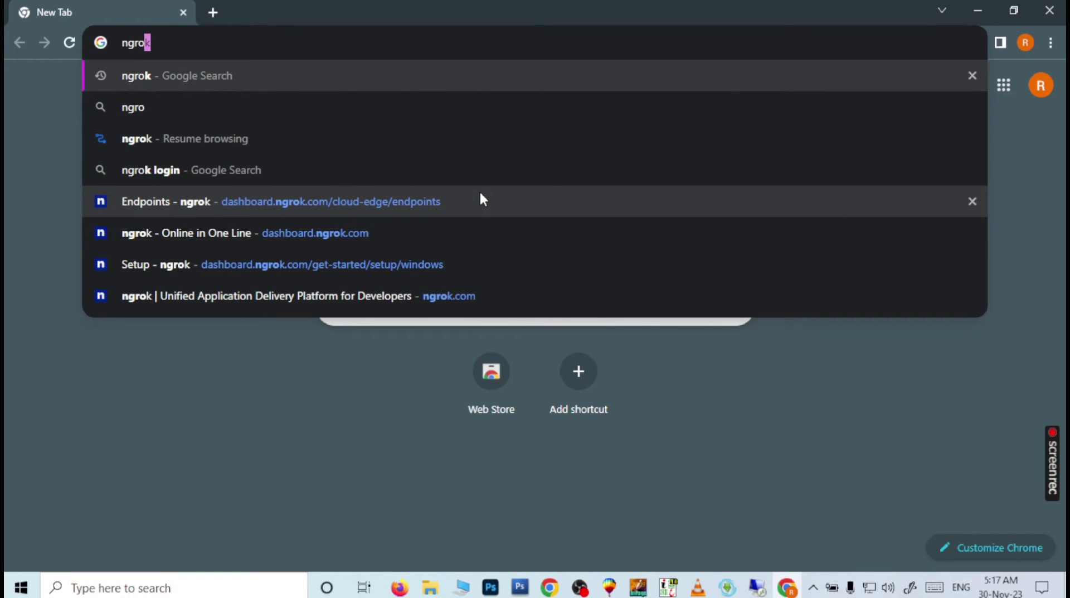
type("k")
key("Return")
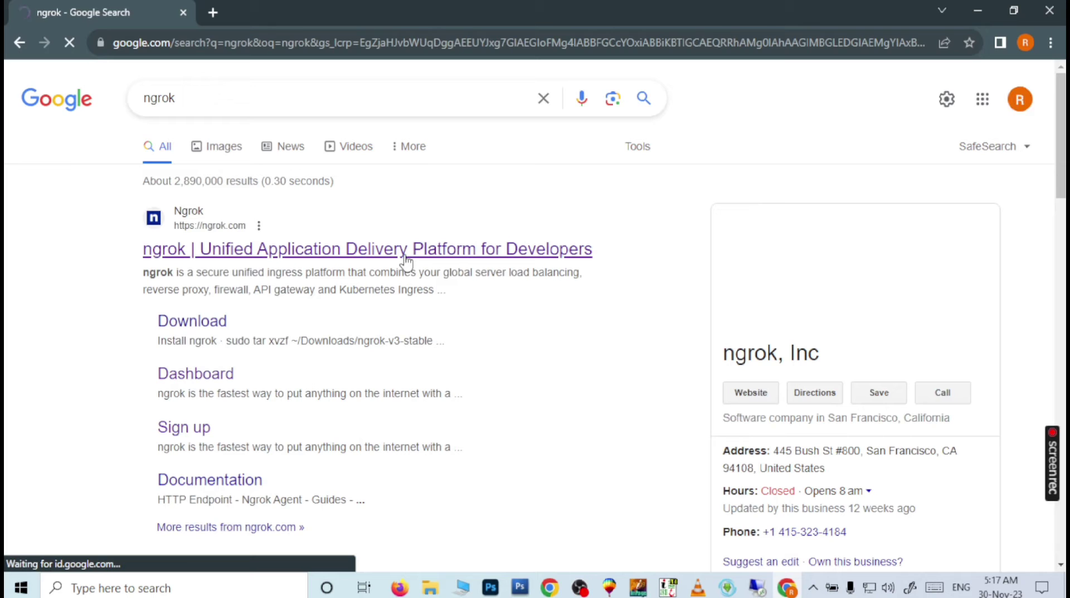
left_click(406, 257)
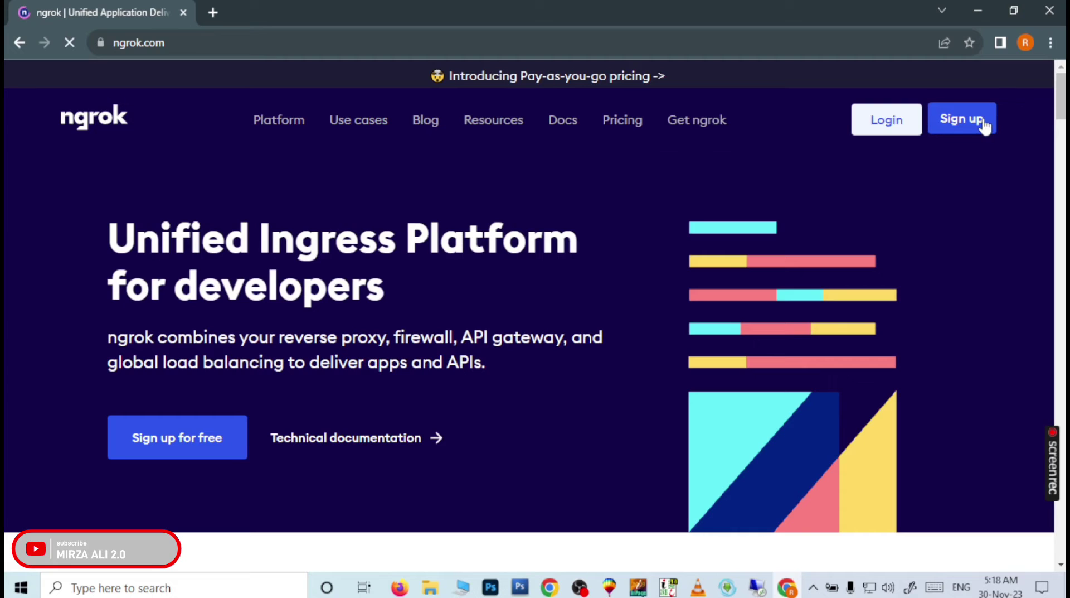
Step: Log in to the ngrok dashboard's setup page, then open a fresh browser tab
left_click(884, 133)
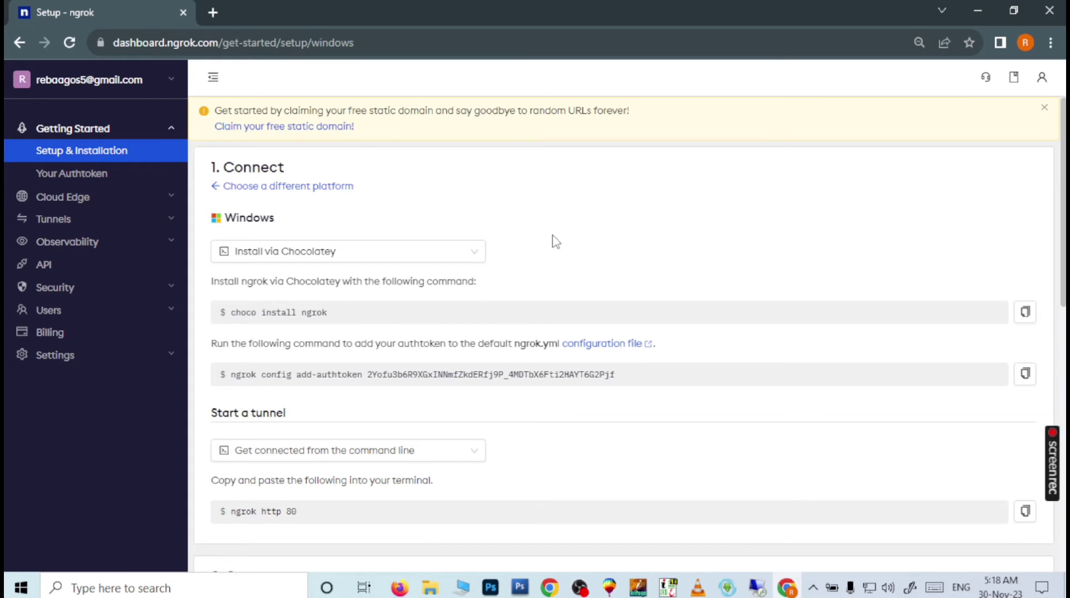
left_click(218, 11)
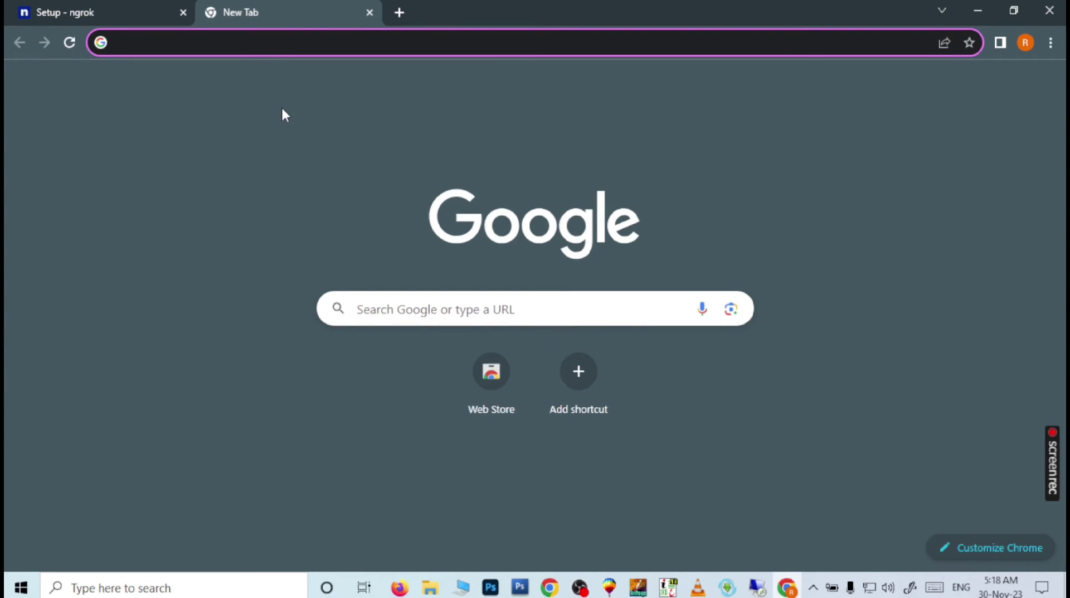
Step: Reach github.com through a Google search and choose New repository from the + menu
type("githu")
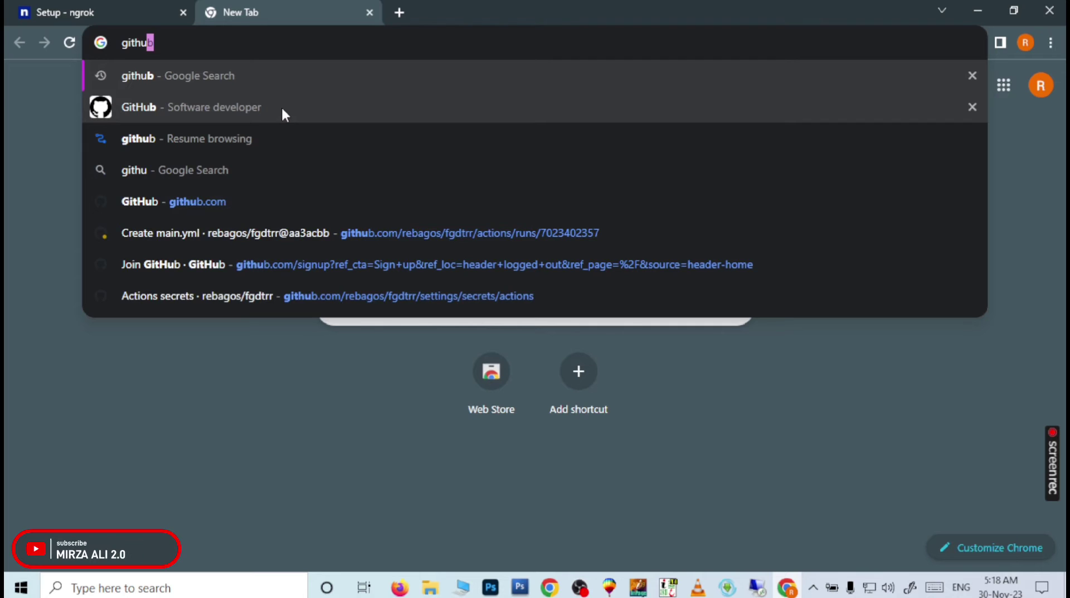
left_click(200, 103)
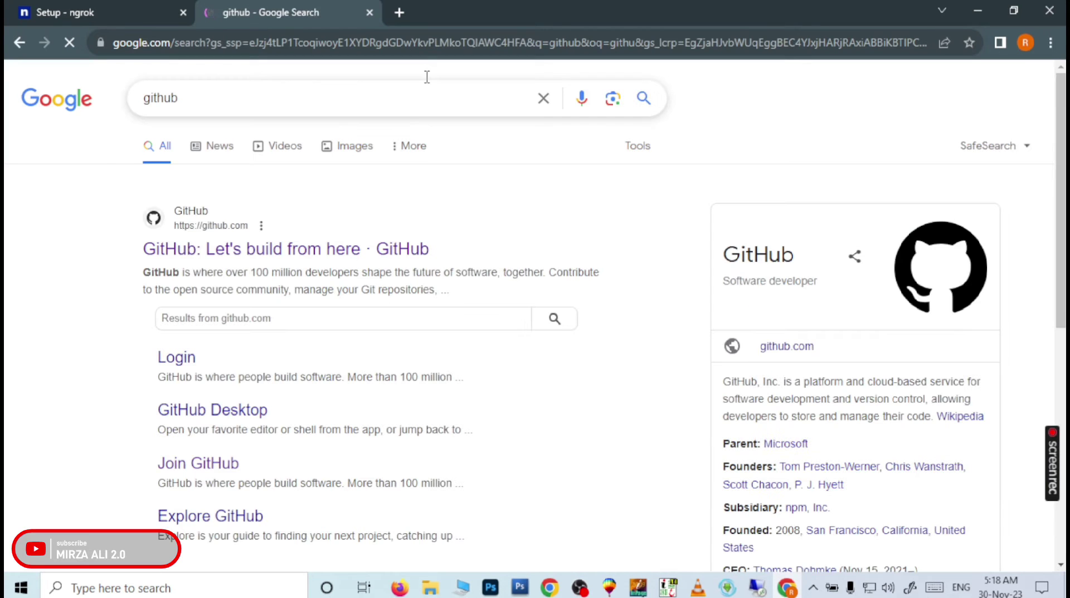
left_click(347, 254)
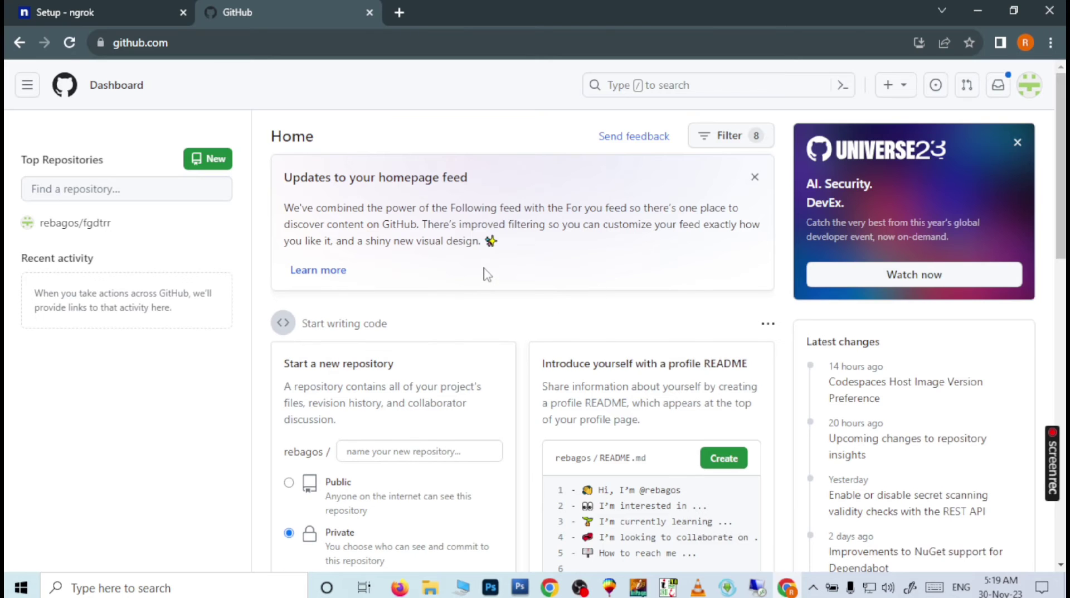
scroll(488, 274, "down", 5)
scroll(487, 274, "up", 4)
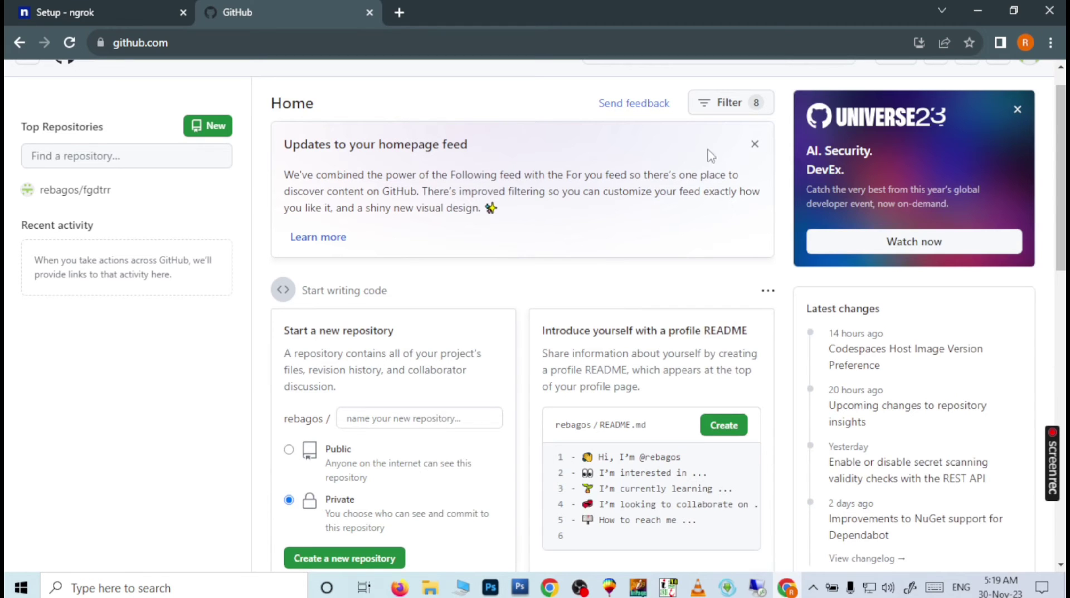
scroll(560, 108, "up", 1)
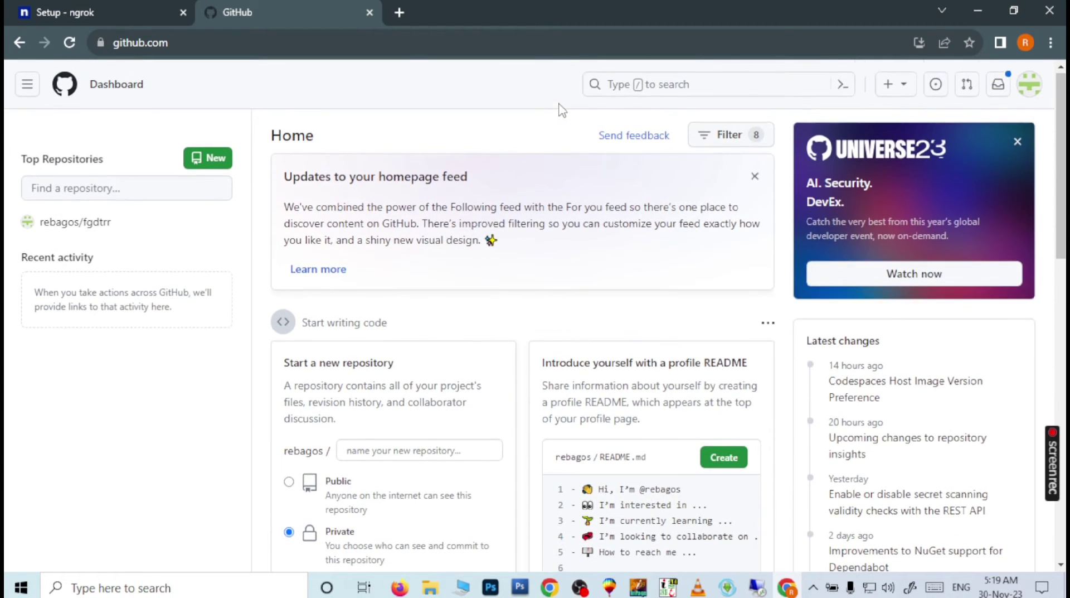
left_click(900, 85)
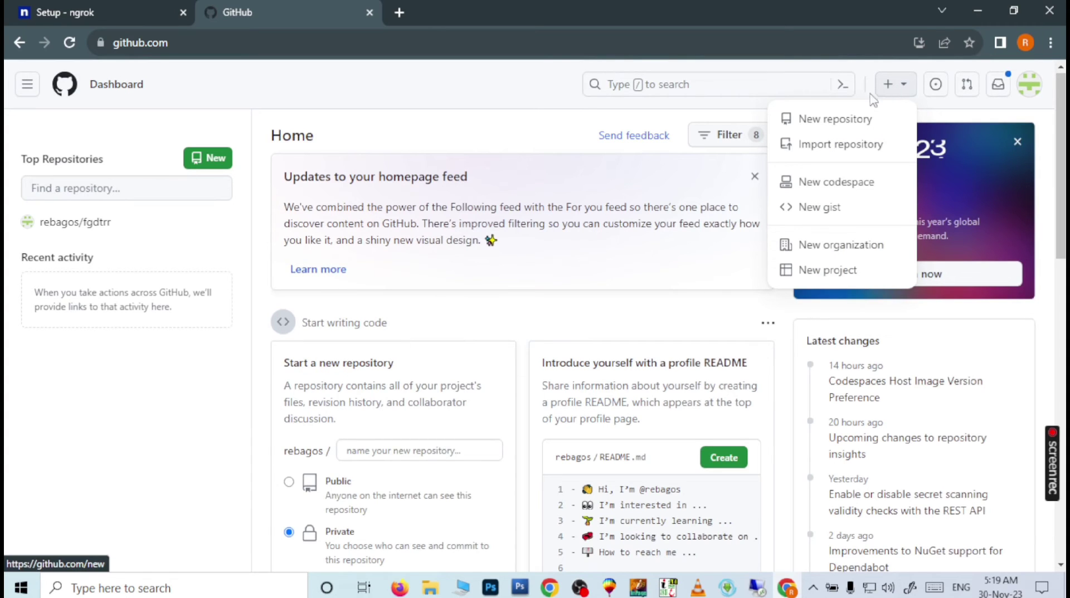
left_click(844, 125)
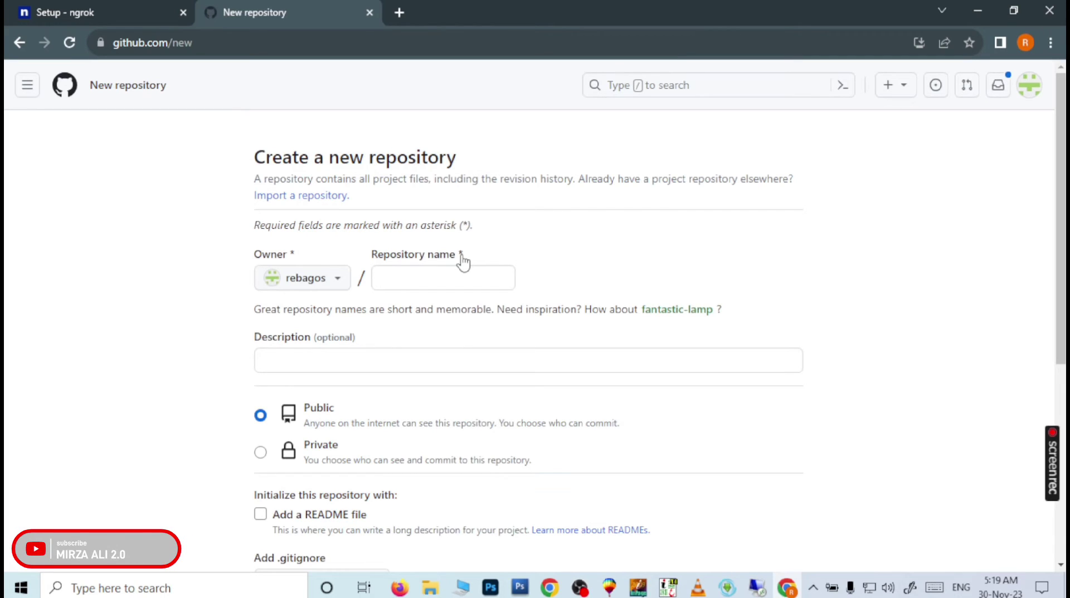
Step: Create a private repository named mirza
left_click(401, 280)
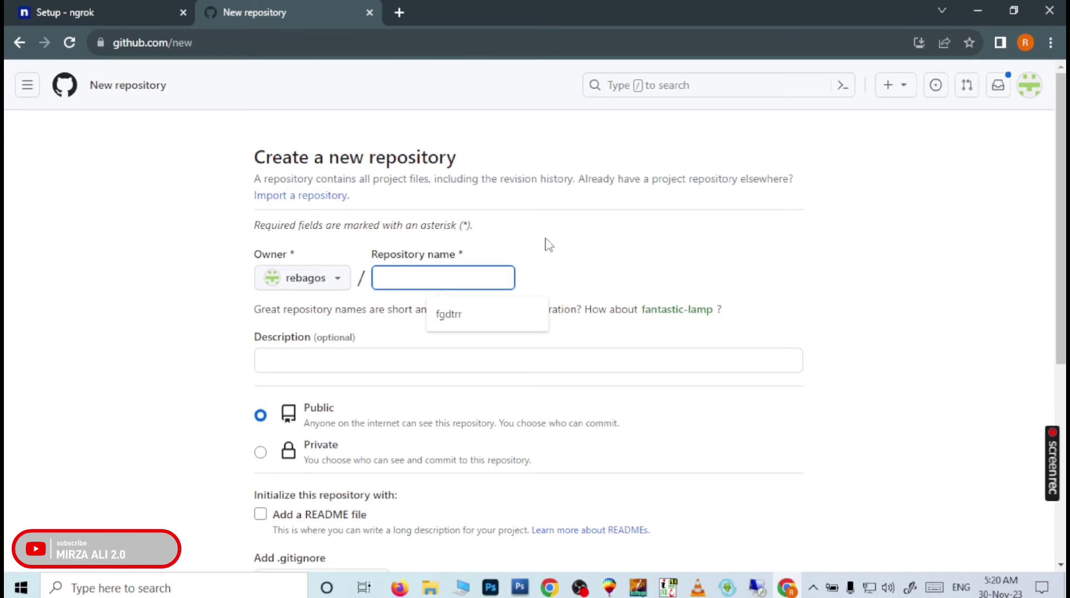
type("mi")
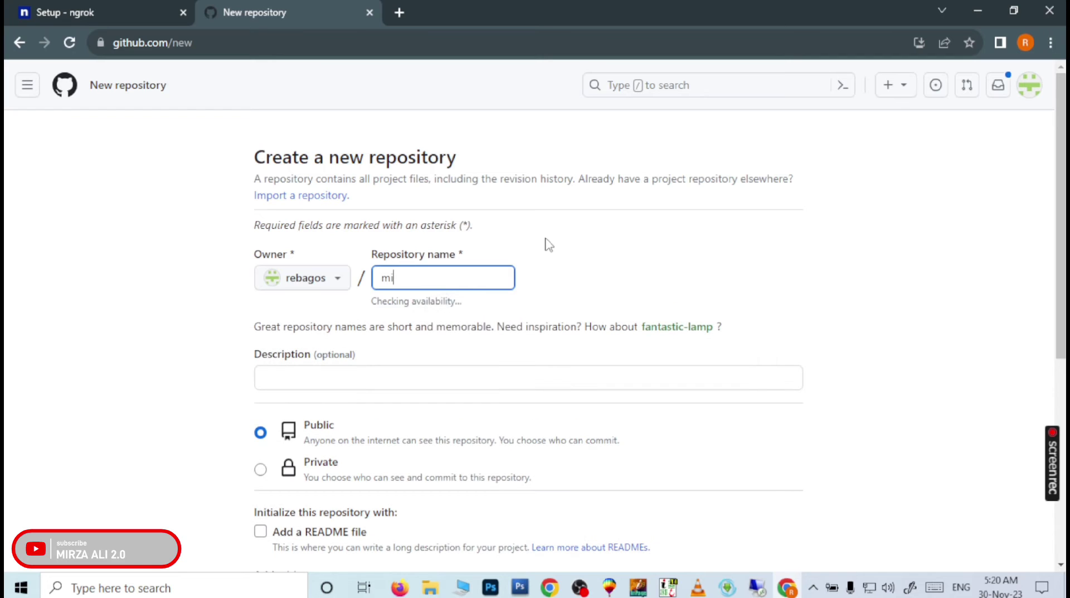
type("rza")
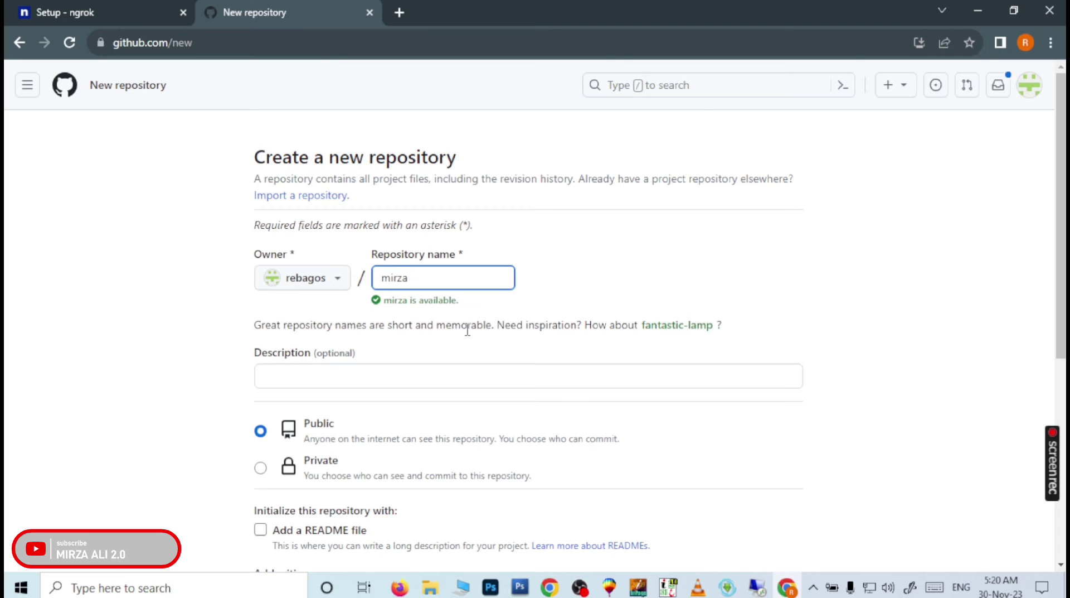
left_click(261, 468)
scroll(602, 471, "down", 5)
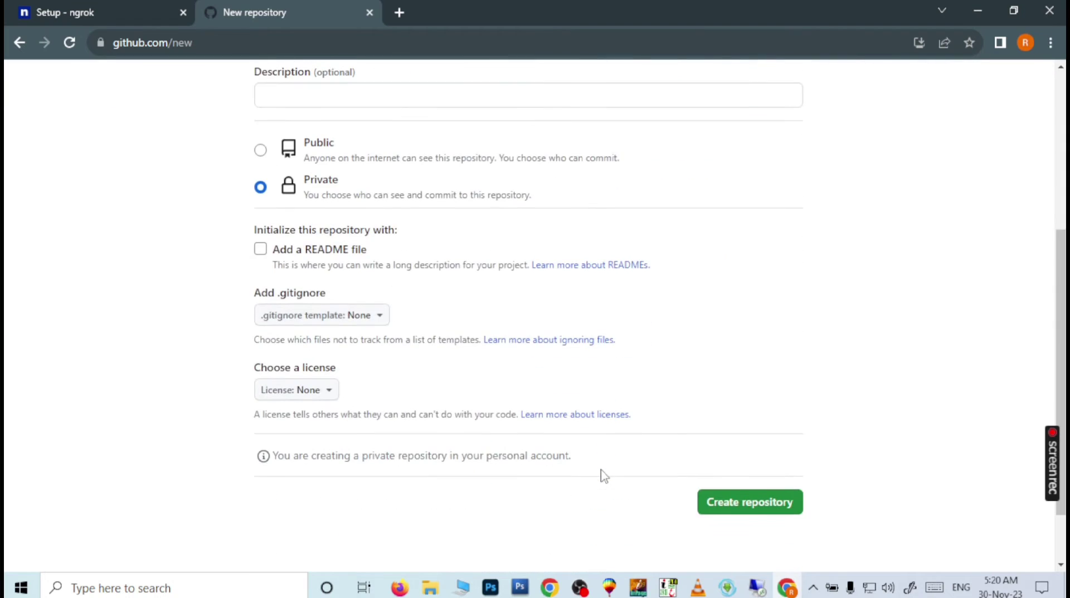
scroll(604, 475, "down", 2)
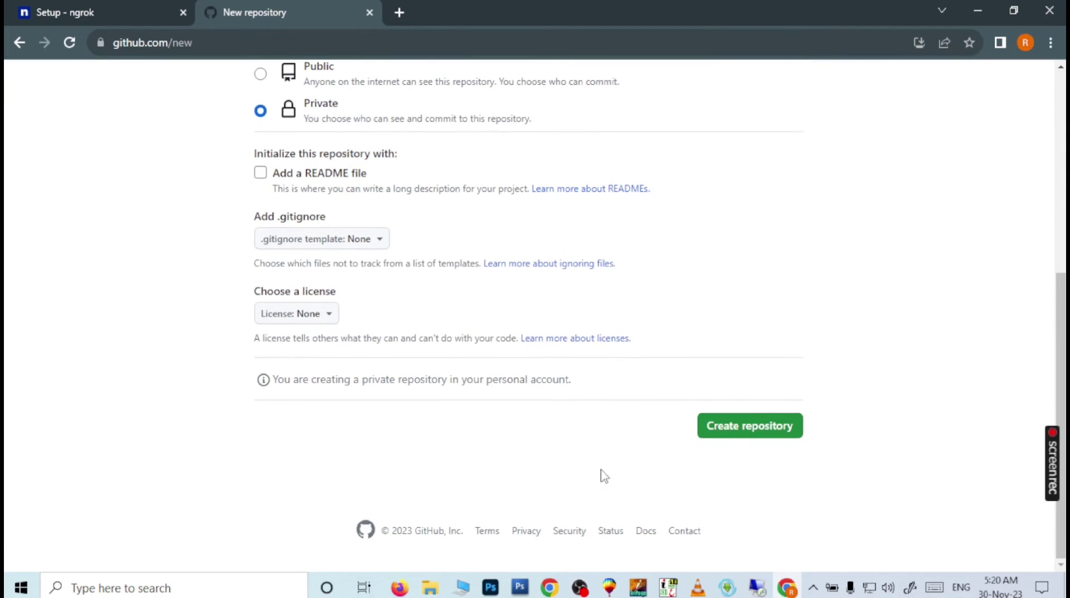
left_click(735, 426)
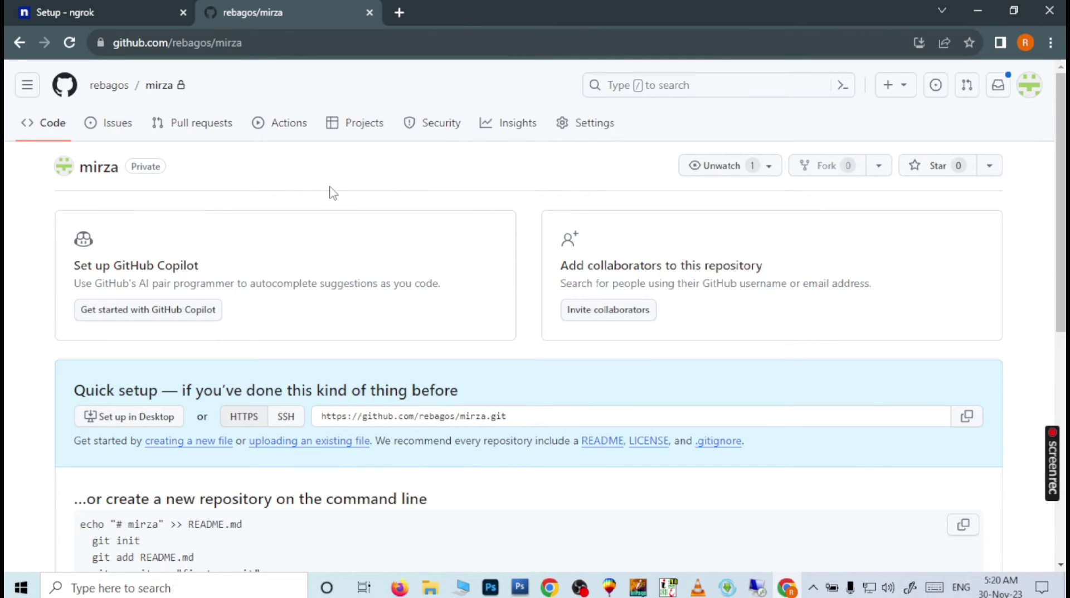
Step: Open the mirza repository's Settings page
left_click(588, 129)
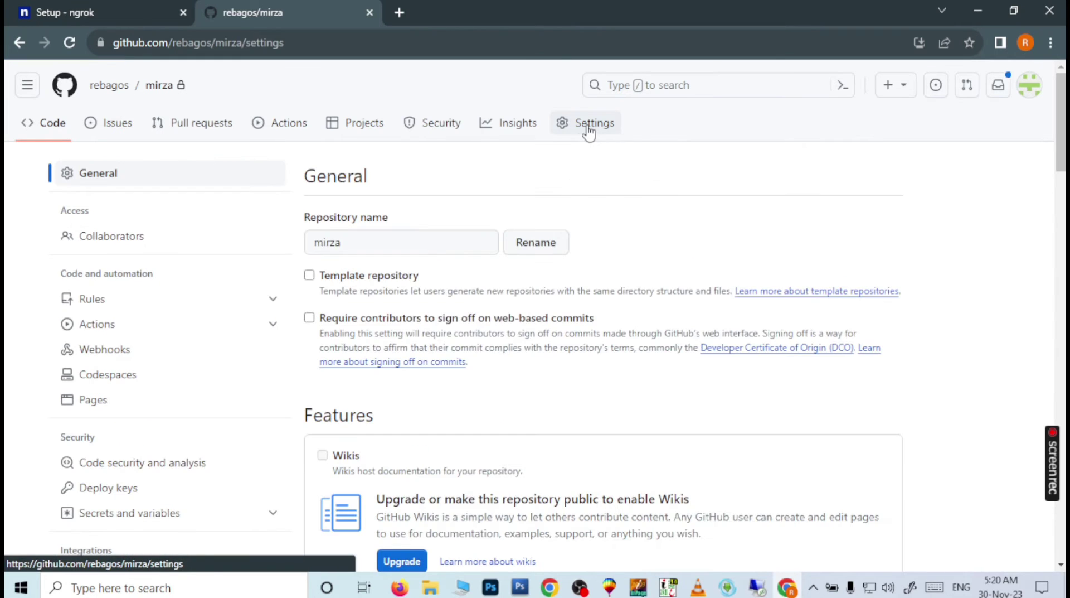
scroll(200, 357, "down", 4)
scroll(149, 325, "up", 1)
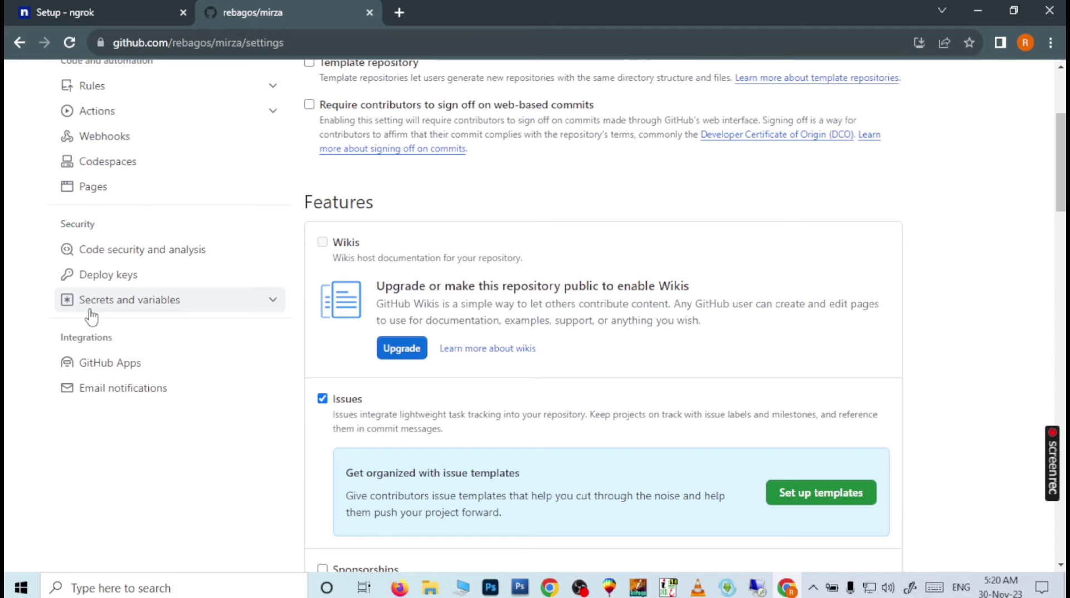
Step: Go to Secrets and variables > Actions and start a new repository secret
left_click(229, 304)
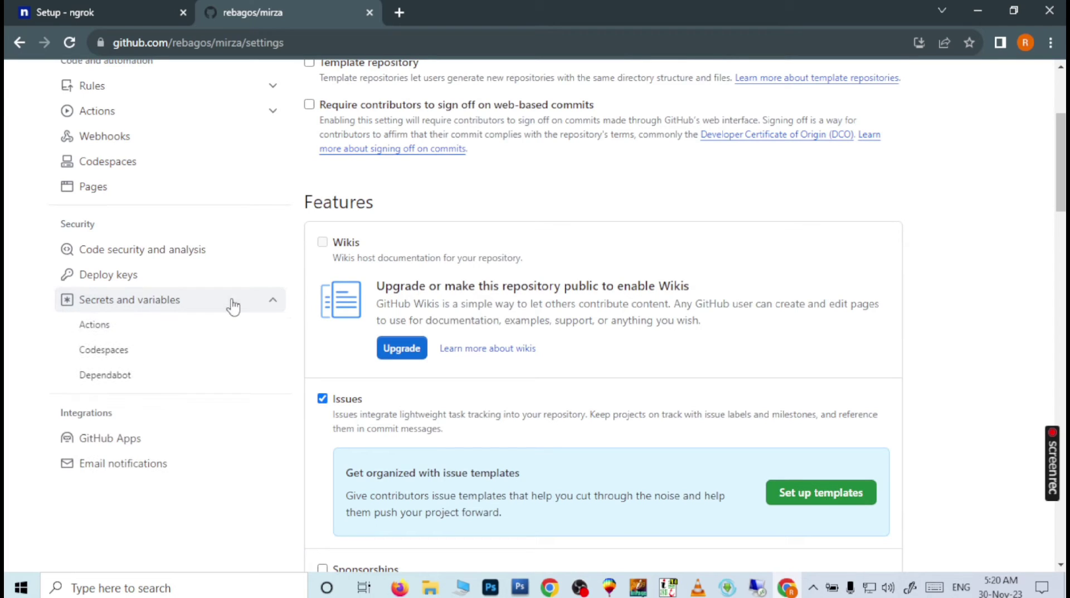
left_click(106, 329)
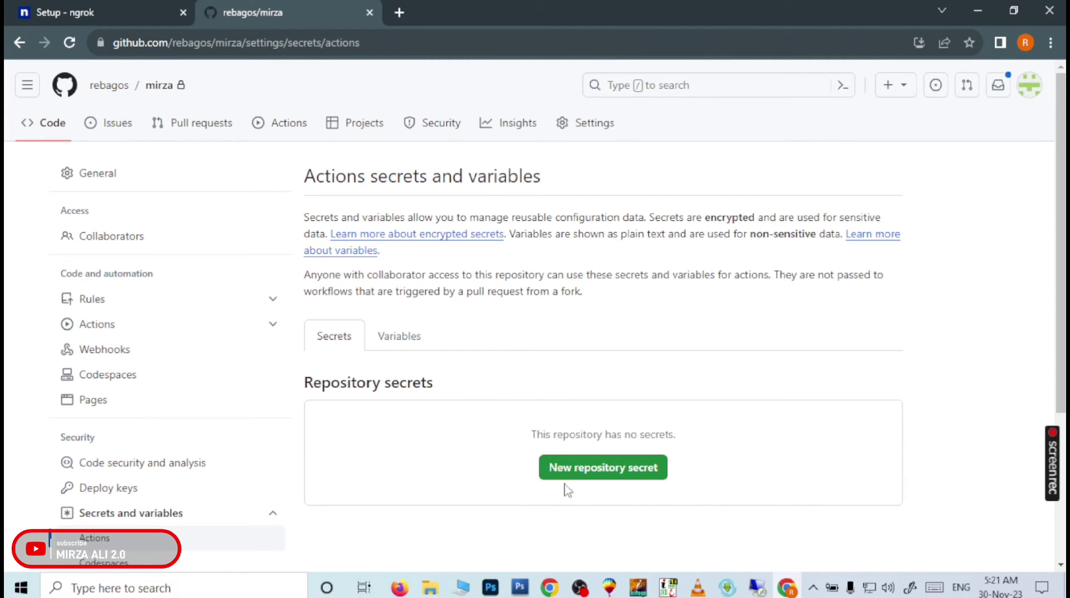
left_click(622, 468)
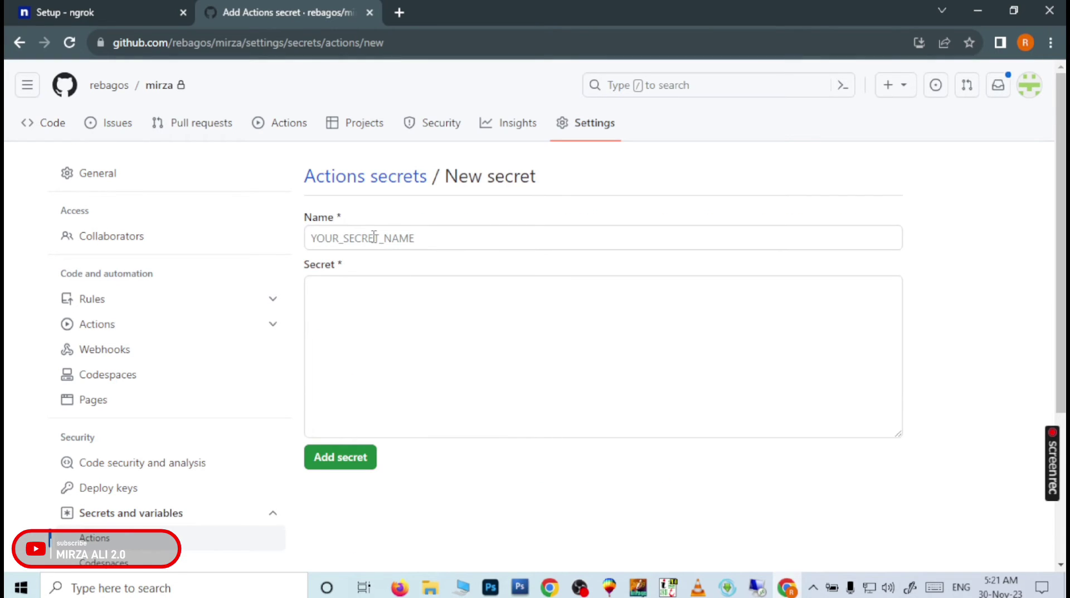
Step: Name the secret NGROK_AUTH_TOKEN, then switch to the ngrok dashboard tab
left_click(373, 236)
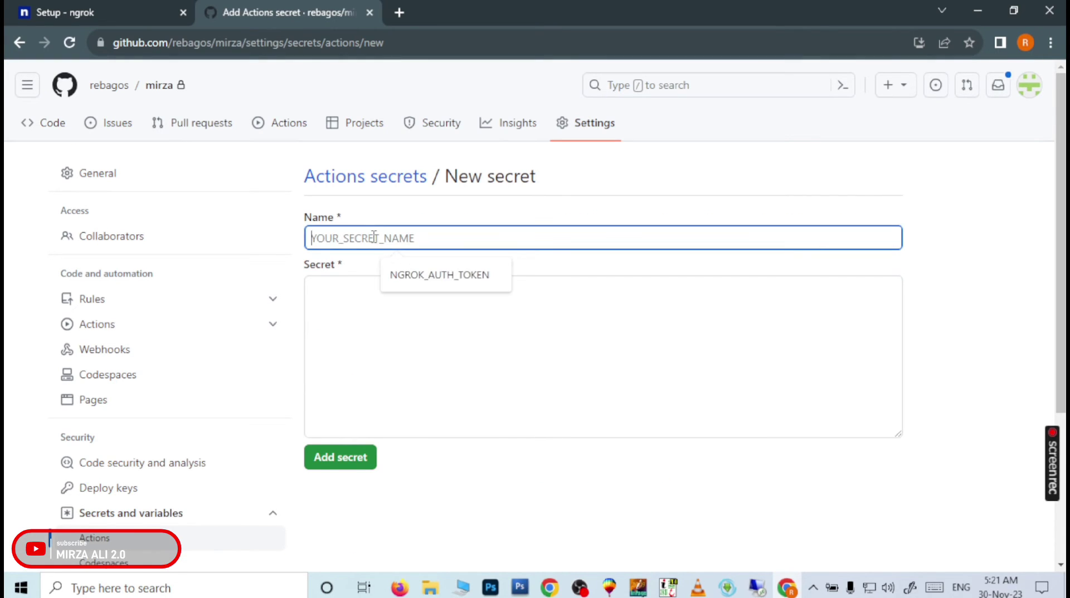
left_click(445, 282)
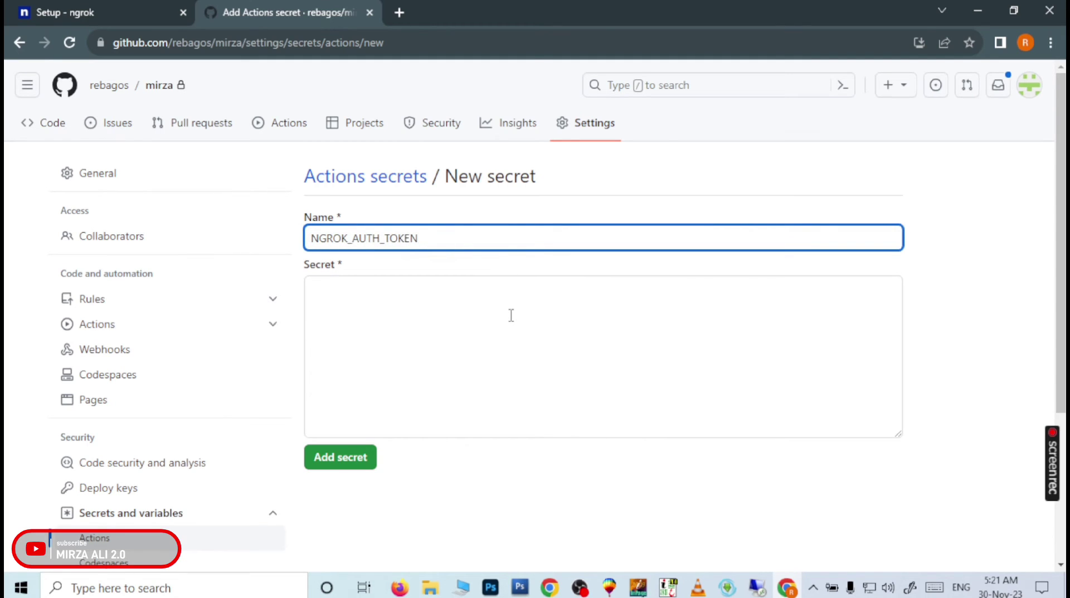
key("ctrl+plus")
key("ctrl+plus")
key("ctrl+plus")
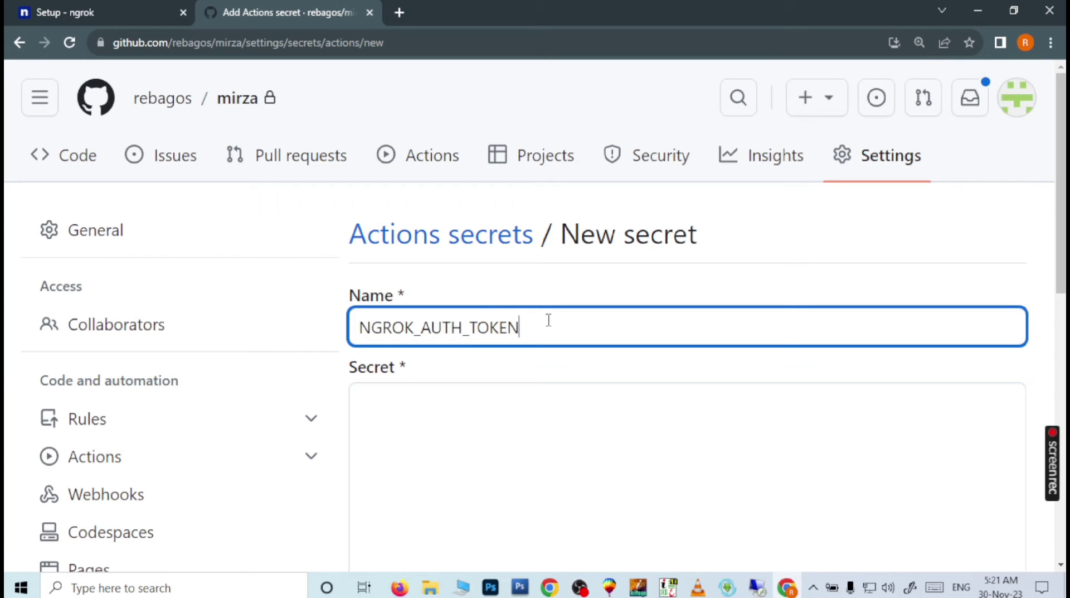
key("ctrl+minus")
key("ctrl+minus")
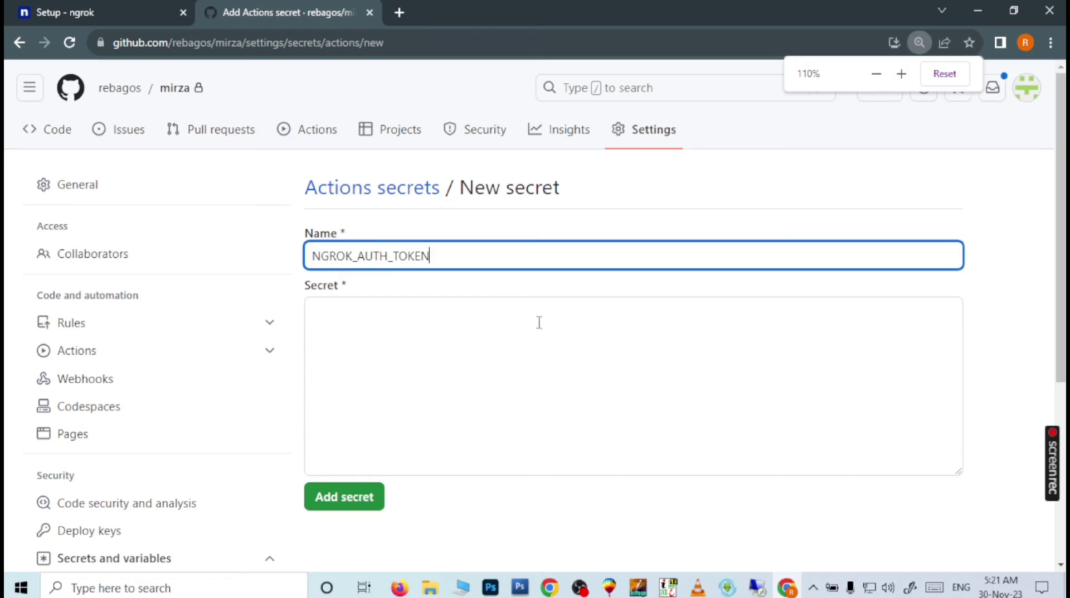
left_click(349, 331)
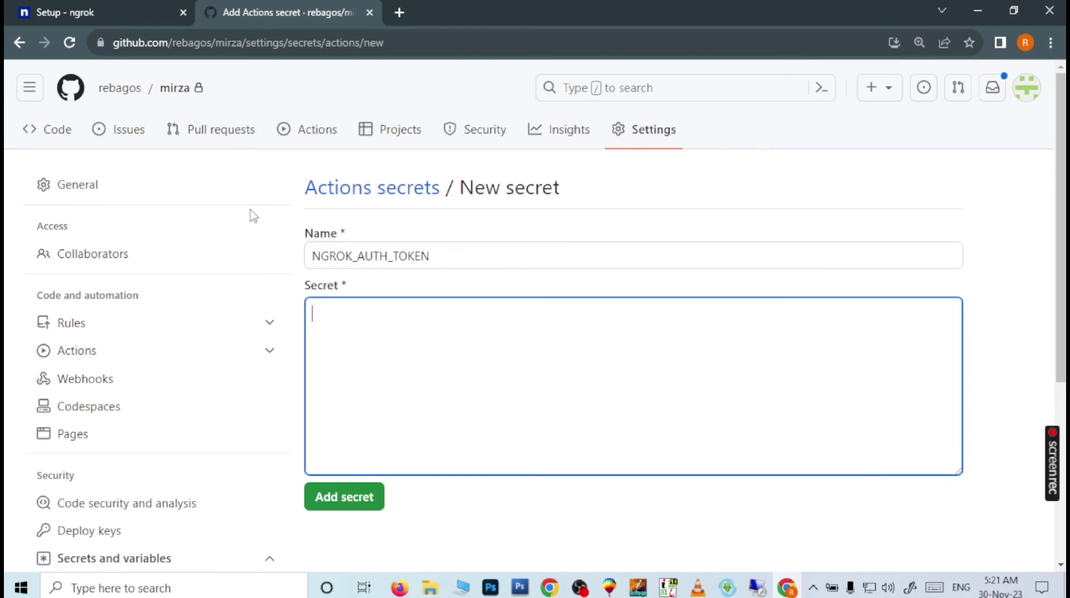
left_click(117, 11)
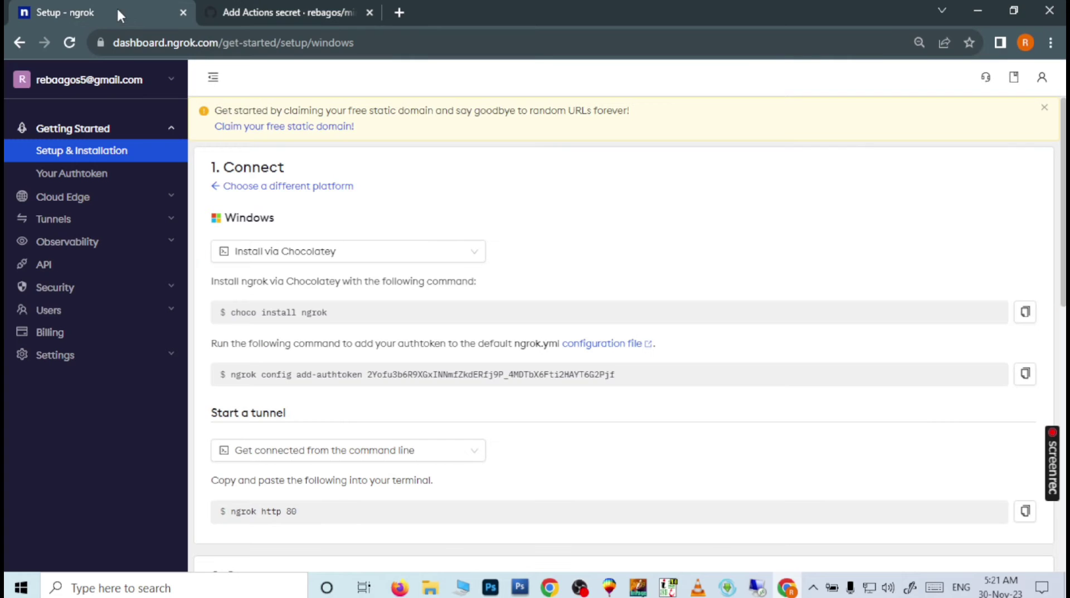
Step: Copy the authtoken from ngrok's Your Authtoken page and return to the GitHub secret form
left_click(62, 175)
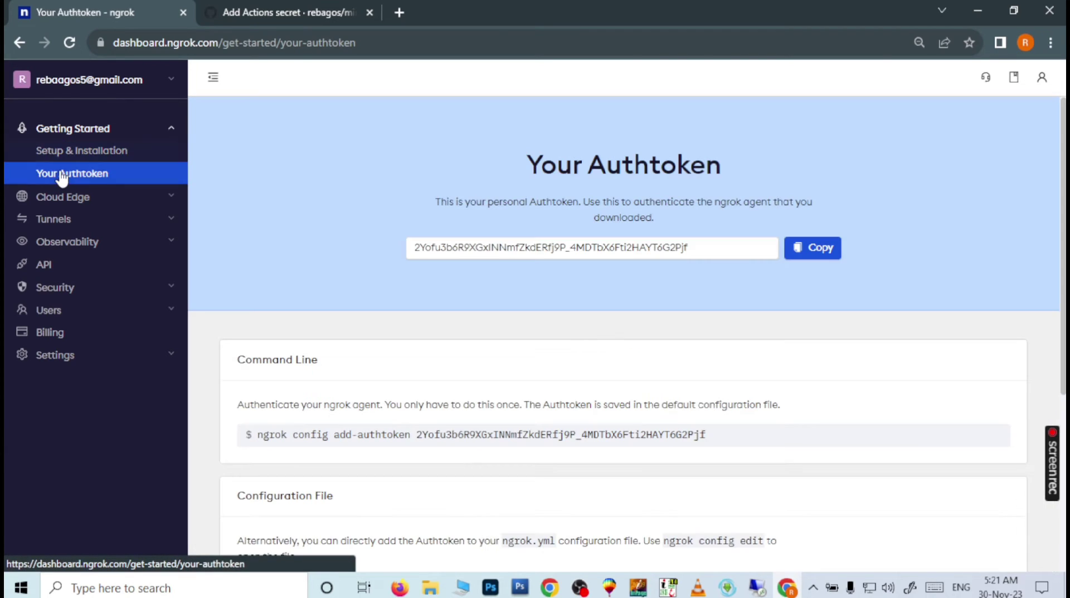
left_click(823, 250)
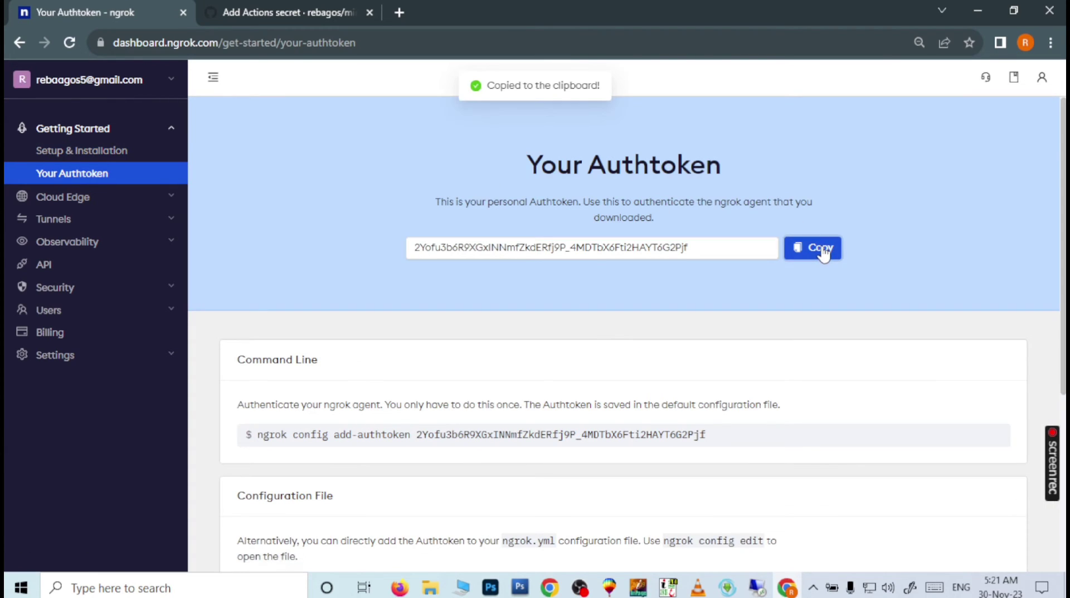
left_click(294, 11)
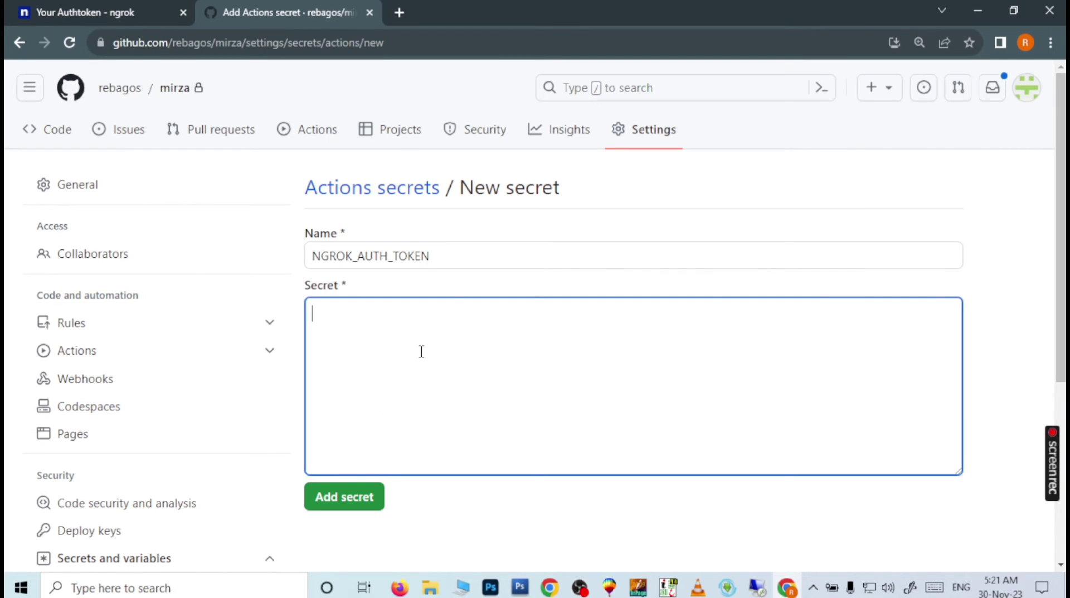
Step: Paste the authtoken as the value and save the NGROK_AUTH_TOKEN secret
key("ctrl+v")
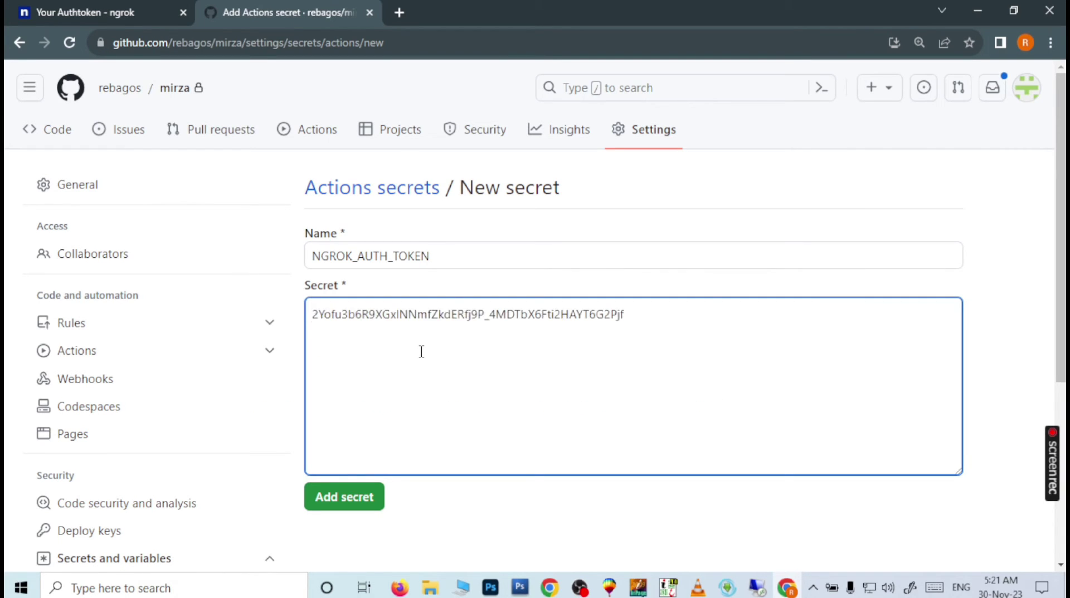
left_click(339, 502)
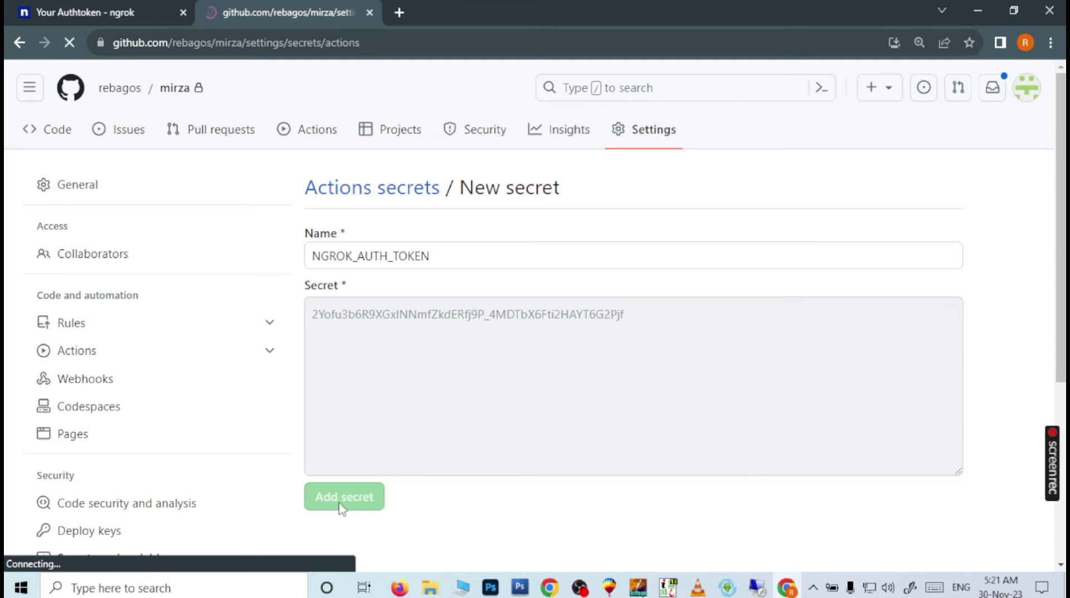
scroll(508, 477, "down", 3)
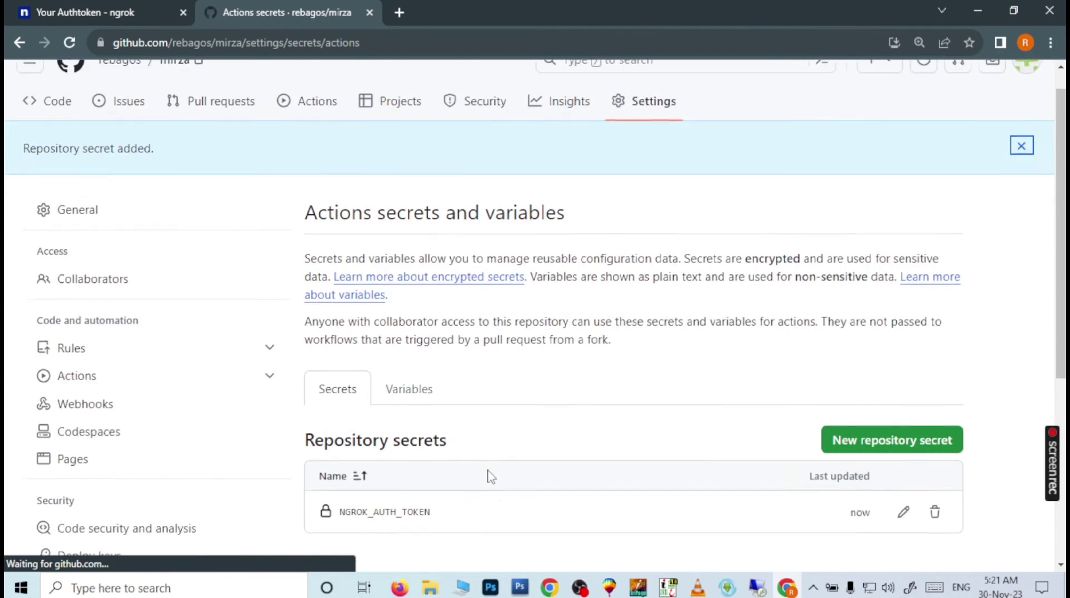
scroll(419, 434, "up", 2)
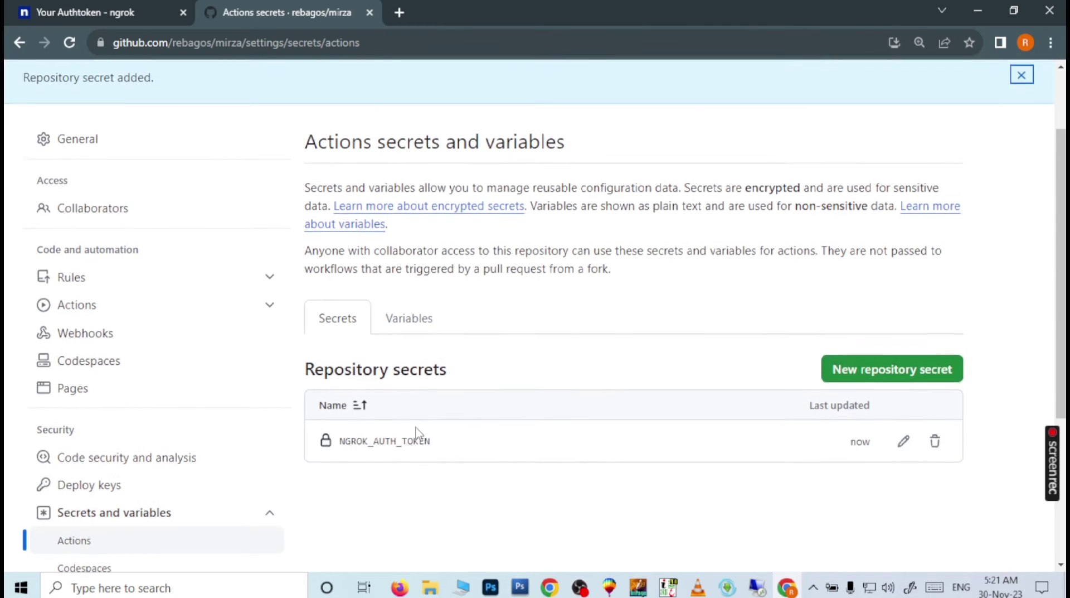
Step: Start a blank workflow file main.yml from the repository's Actions page
scroll(435, 296, "up", 2)
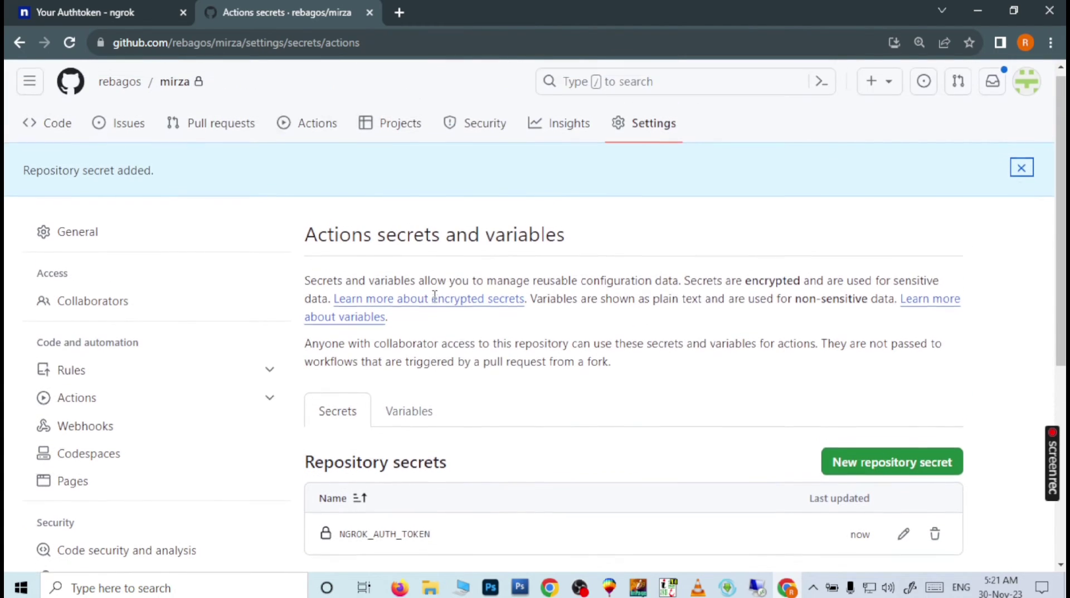
left_click(313, 136)
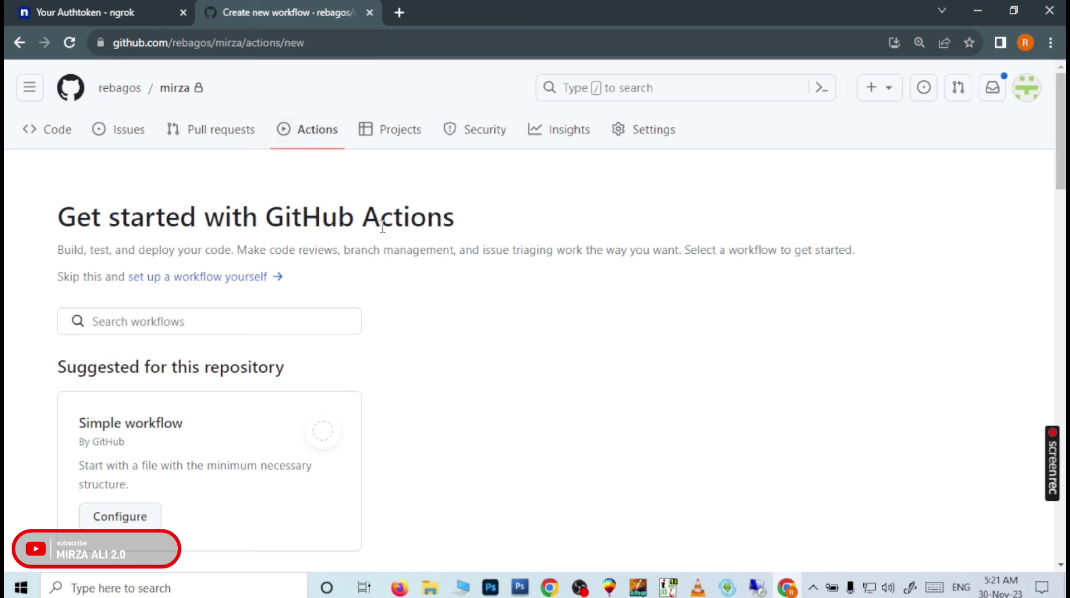
left_click(199, 283)
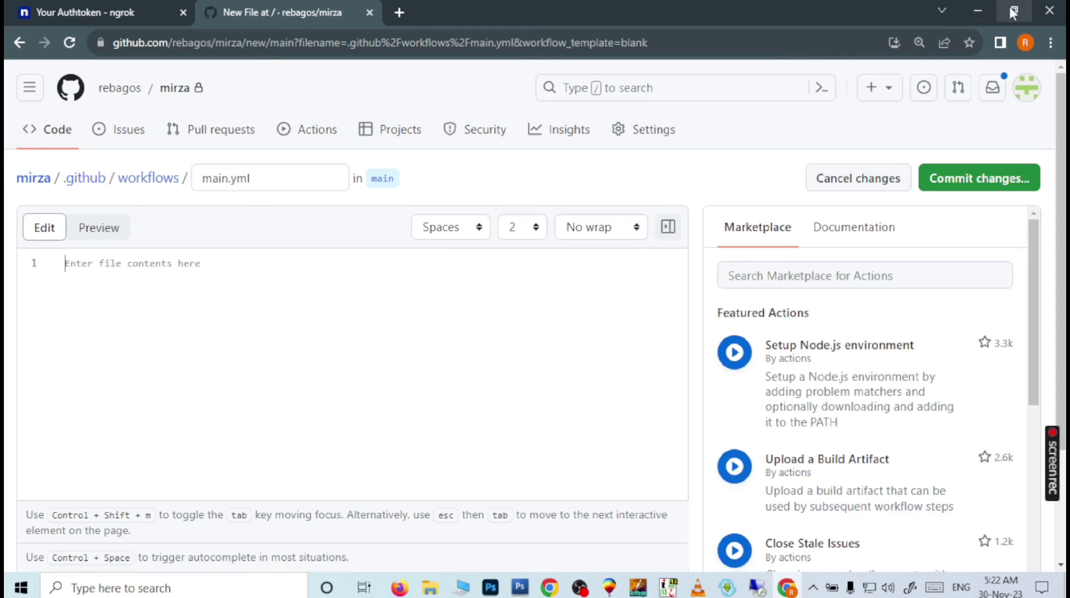
Step: Minimize Chrome and open the 'new rdp cod' text file from the desktop in Notepad
left_click(982, 11)
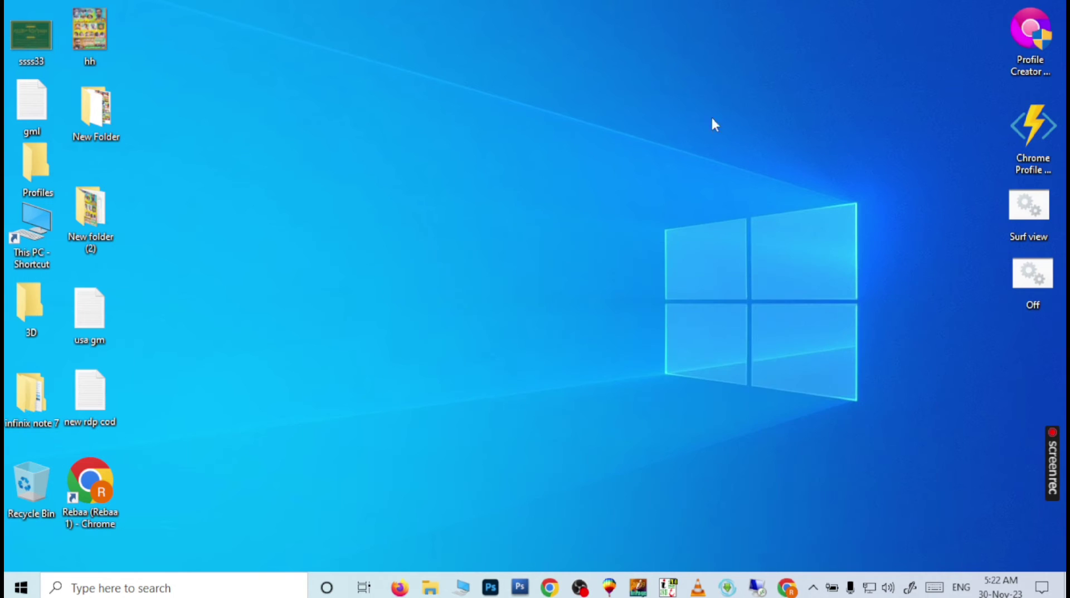
double_click(87, 392)
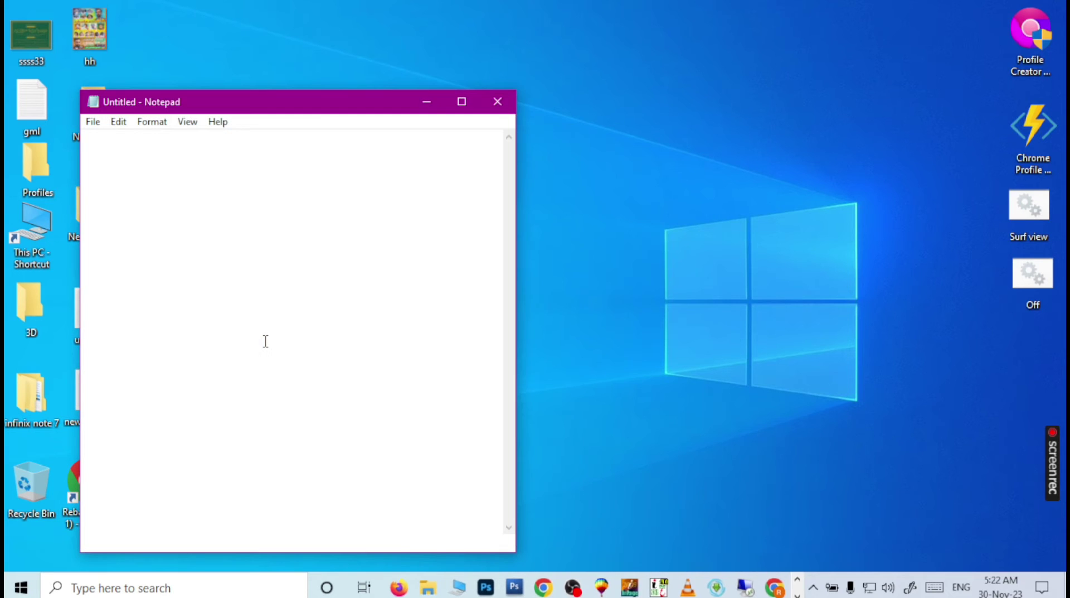
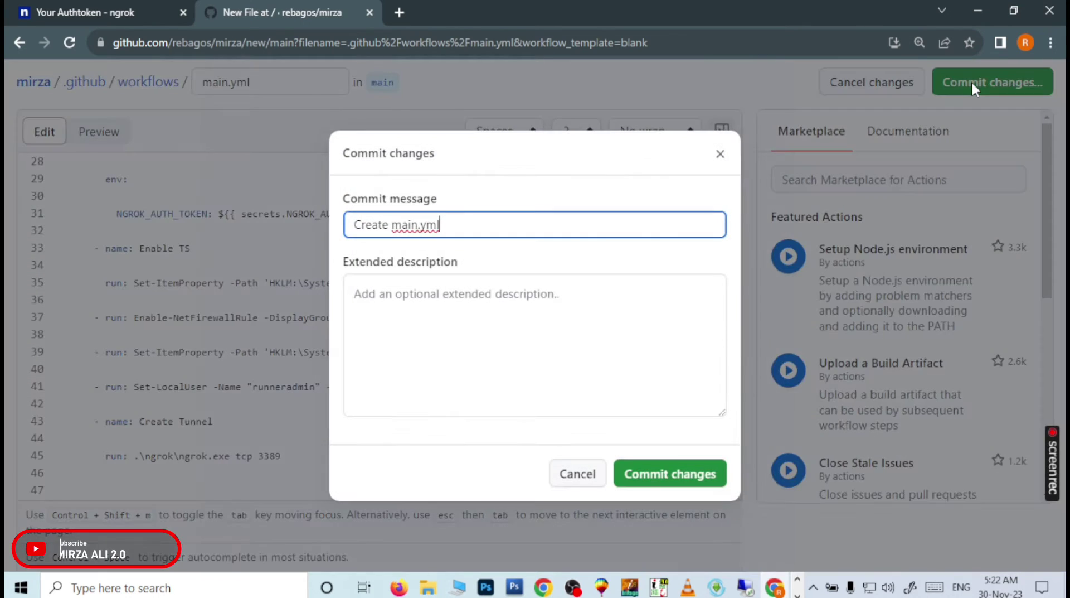
Step: Commit .github/workflows/main.yml to main with the message 'Create main.yml'
left_click(673, 467)
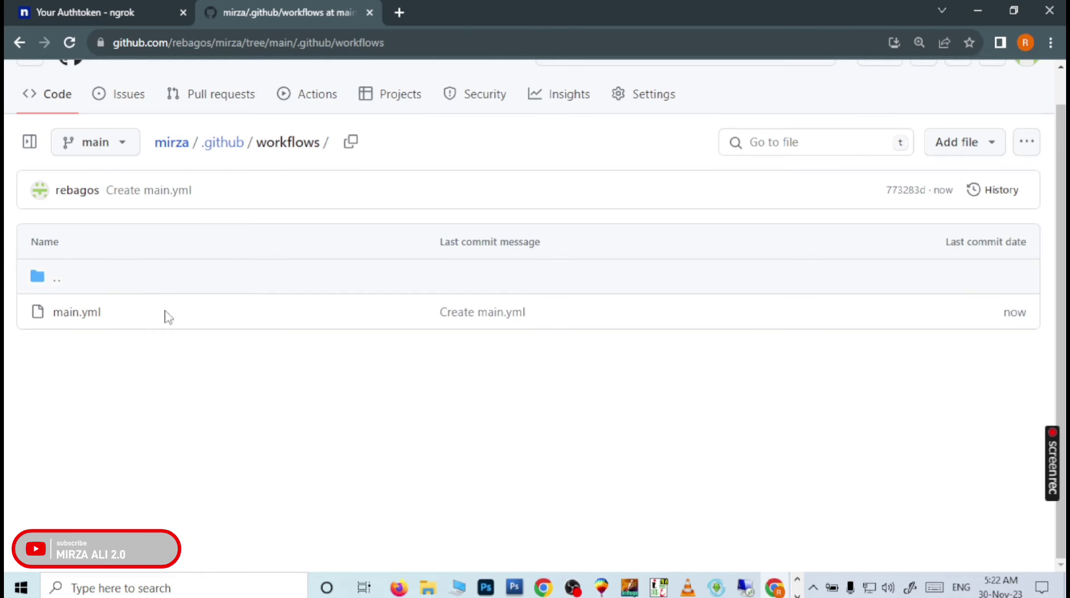
Step: Open the 'Create main.yml' run under Actions and view its build job log
left_click(317, 99)
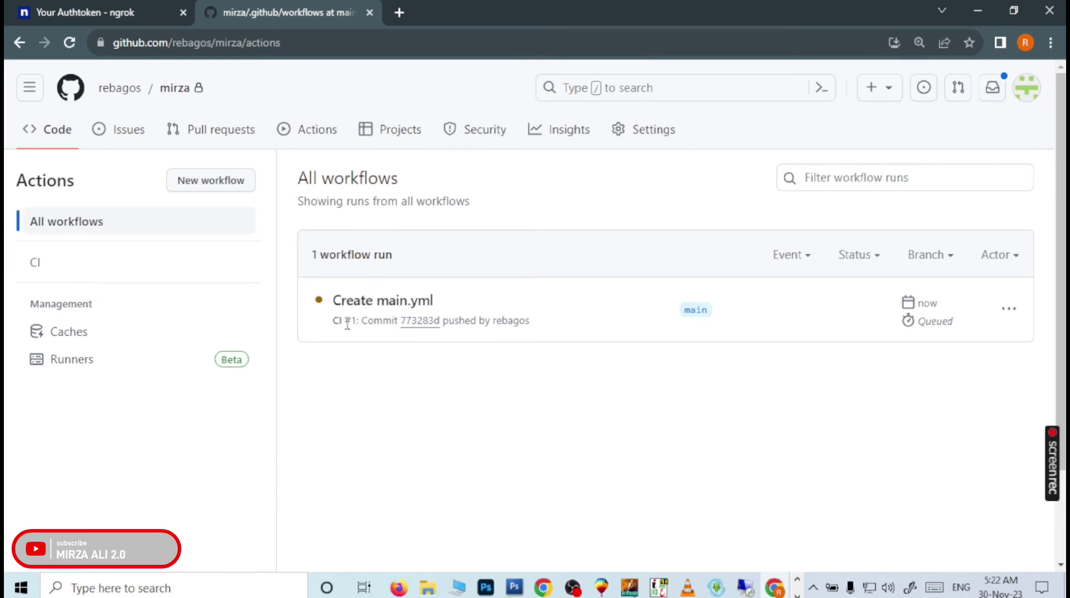
left_click(392, 301)
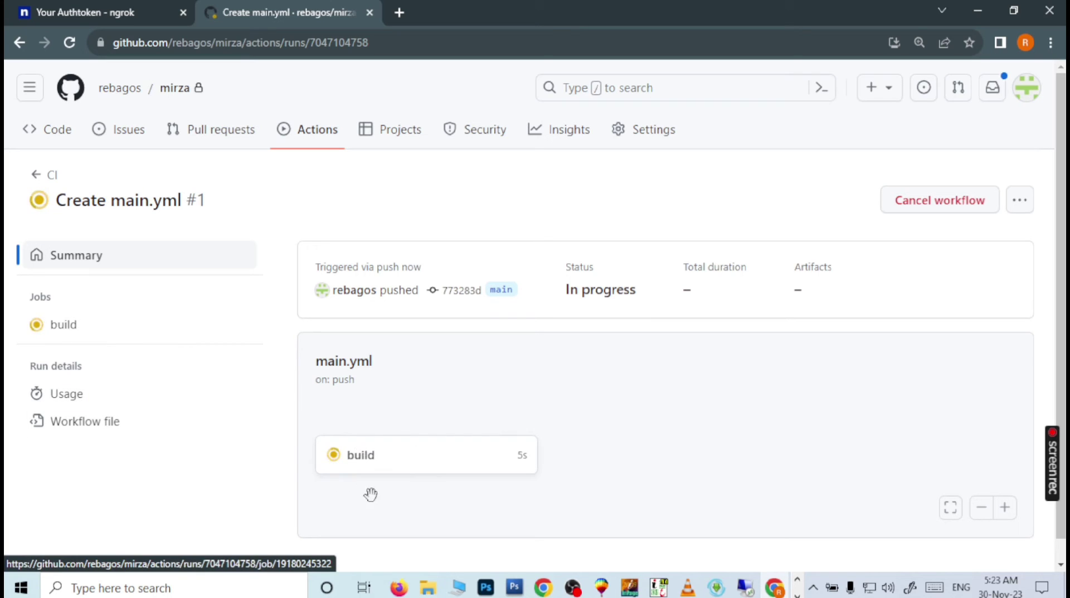
left_click(361, 457)
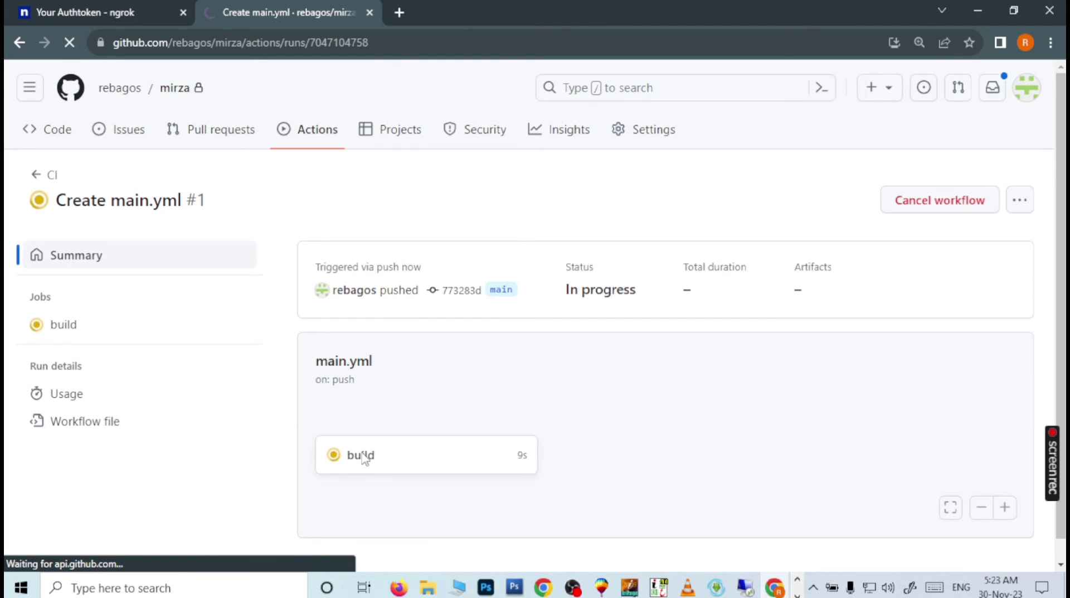
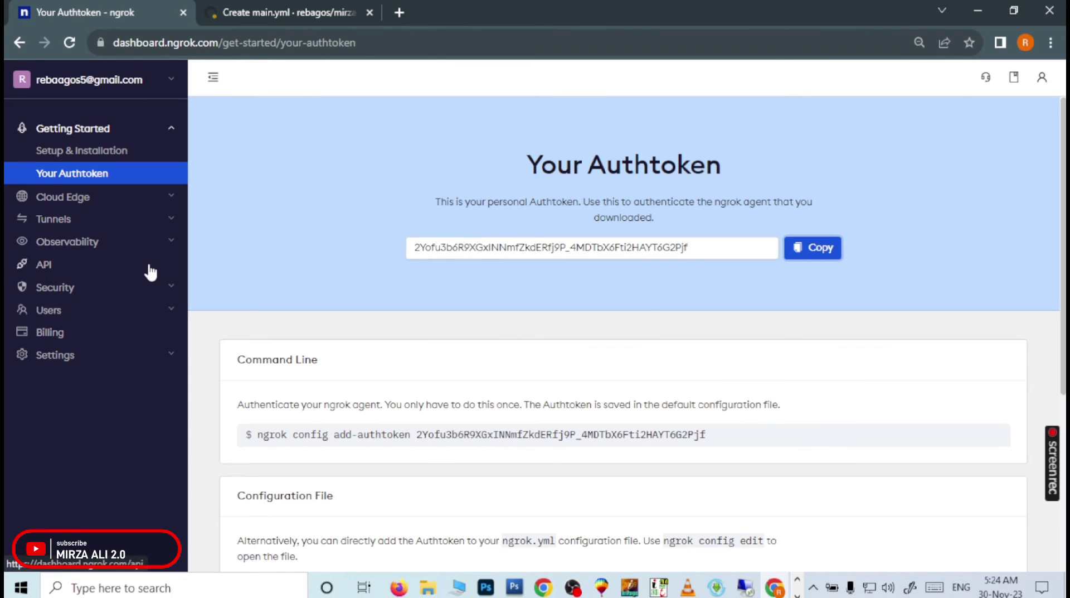
Step: Under Cloud Edge > Endpoints, open the tcp:// endpoint and copy its host:port 8.tcp.ngrok.io:13555
left_click(63, 199)
left_click(42, 220)
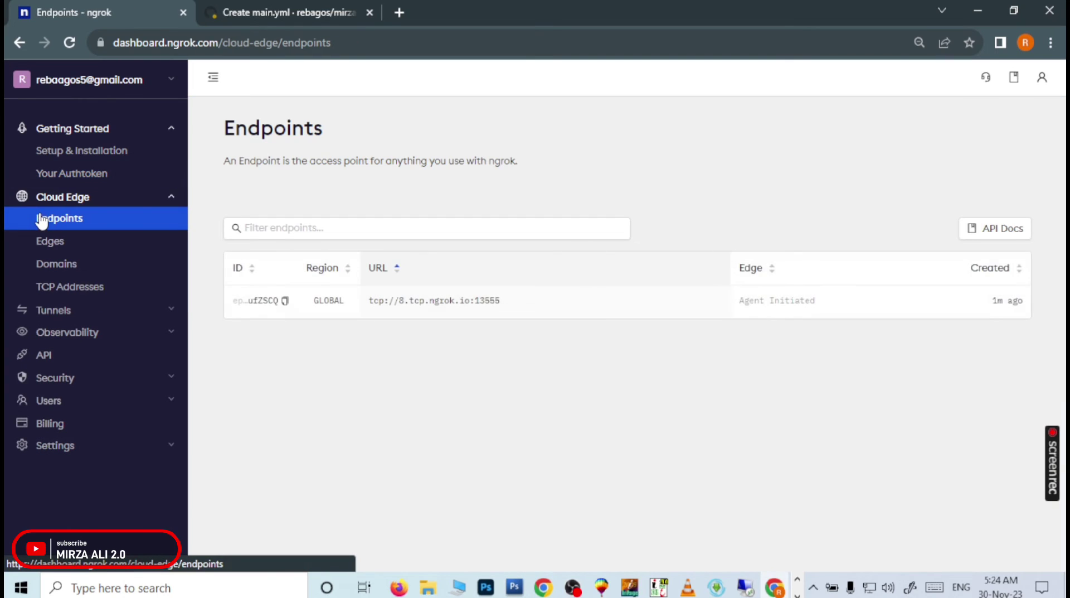
left_click(428, 305)
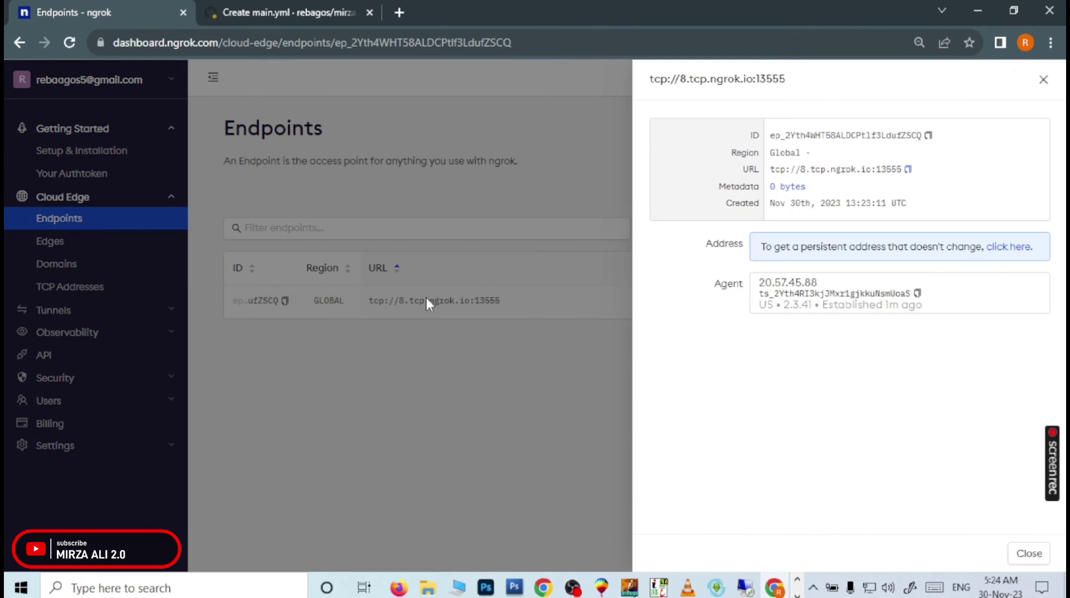
left_click(906, 171)
left_click_drag(903, 172, 805, 182)
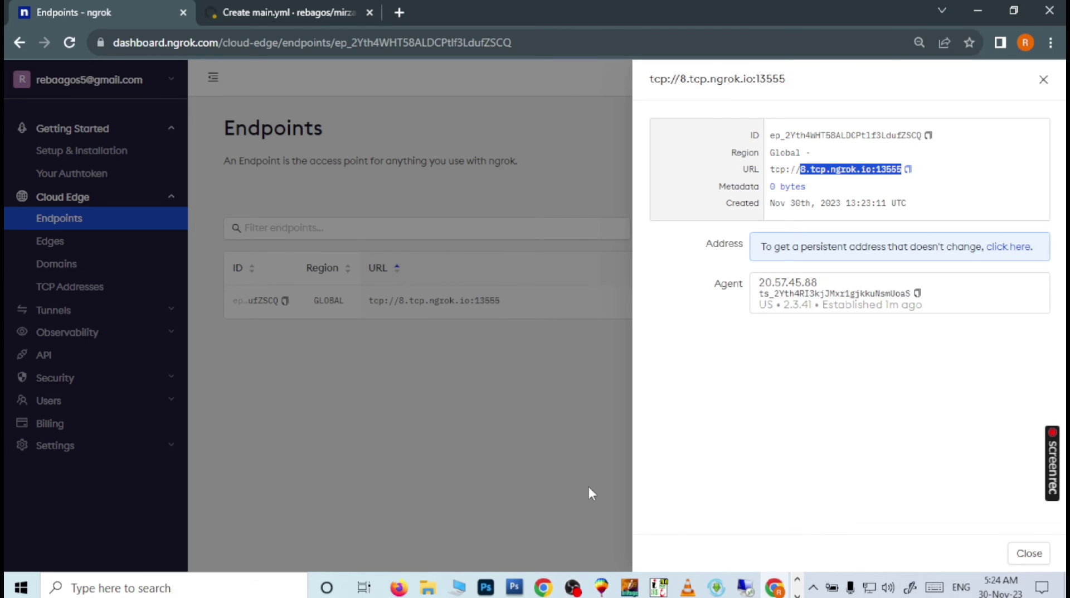
Step: Paste 8.tcp.ngrok.io:13555 as the Remote Desktop computer and start connecting
left_click(743, 590)
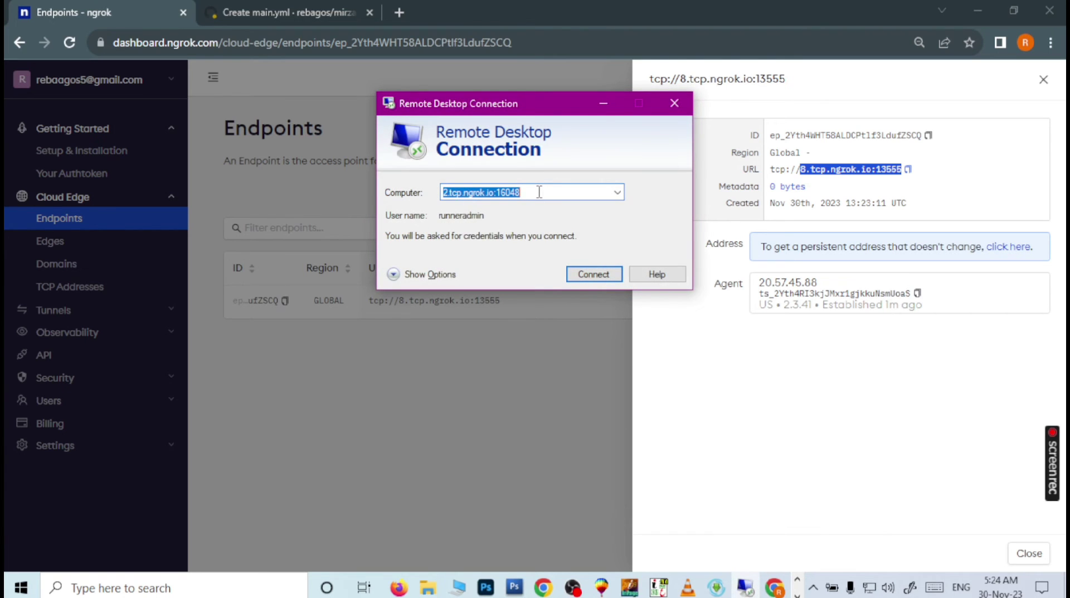
key("ctrl+v")
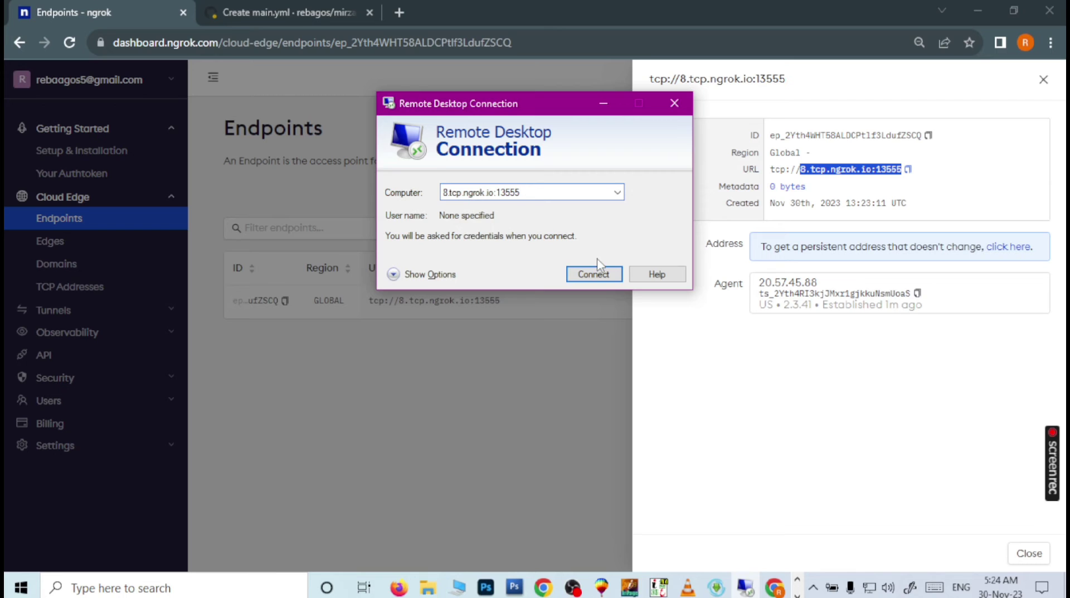
left_click(592, 276)
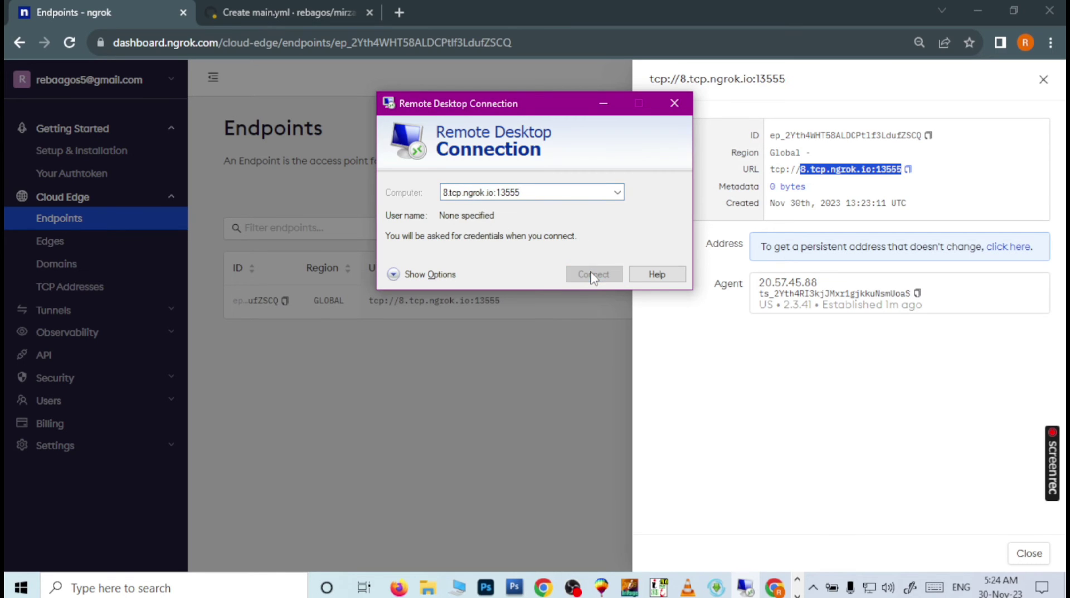
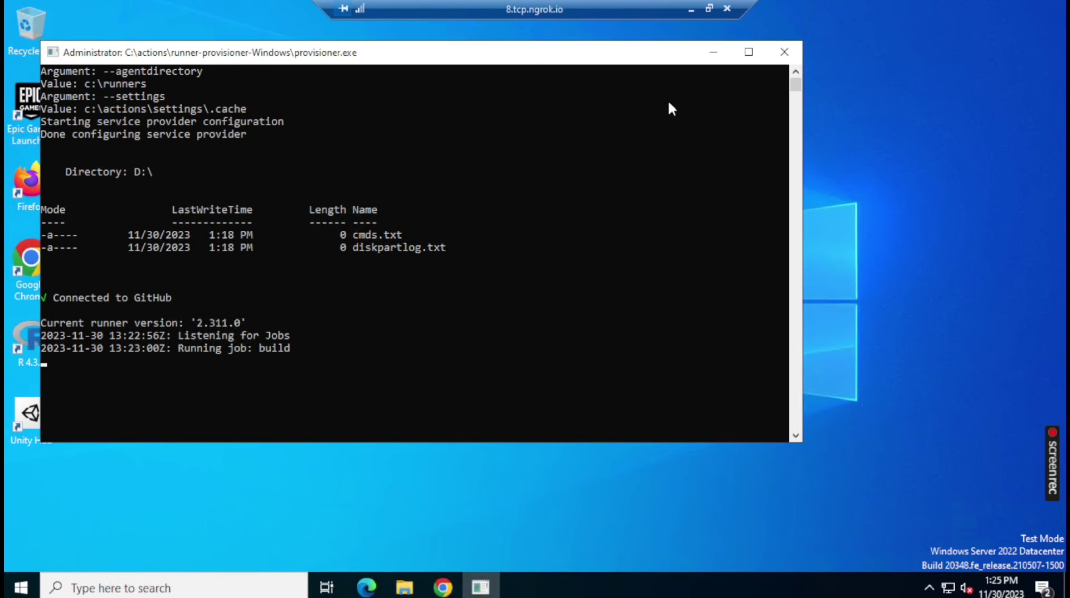
Step: Minimize the provisioner console and refresh the remote Windows Server desktop three times
left_click(715, 54)
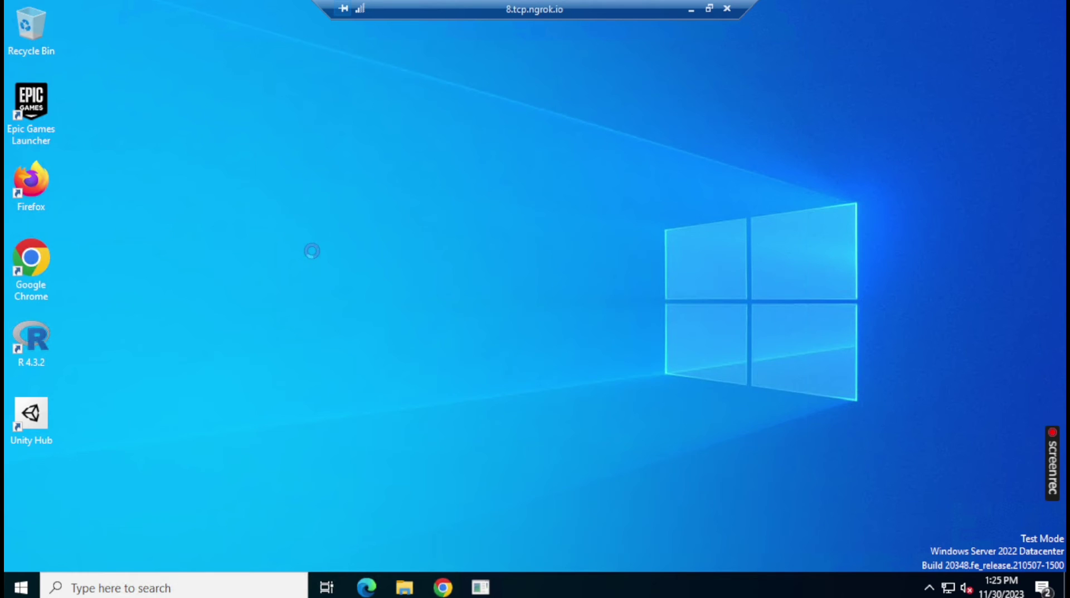
right_click(312, 252)
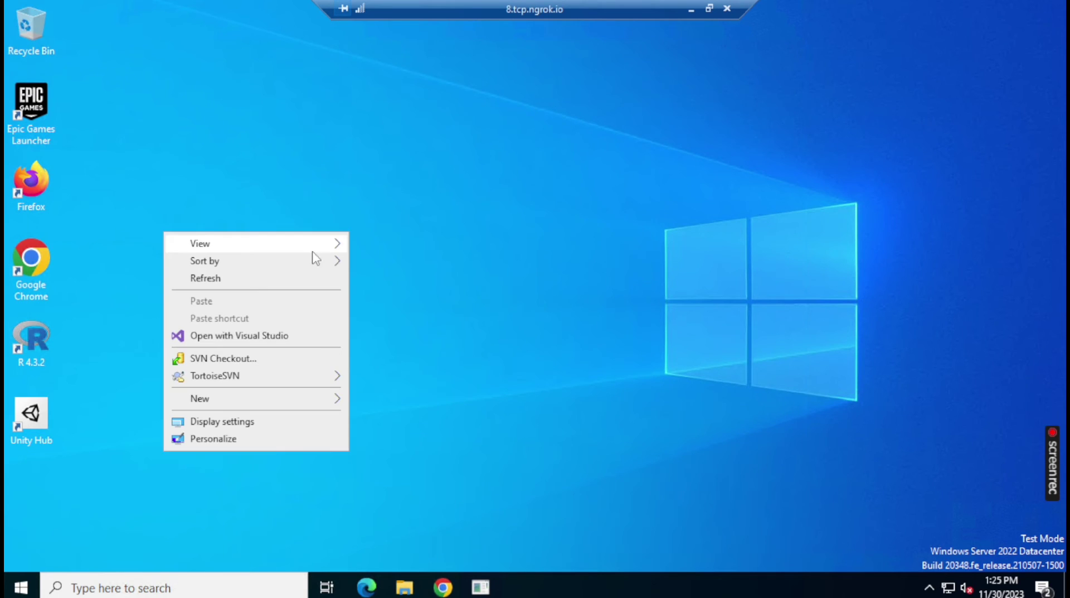
left_click(234, 278)
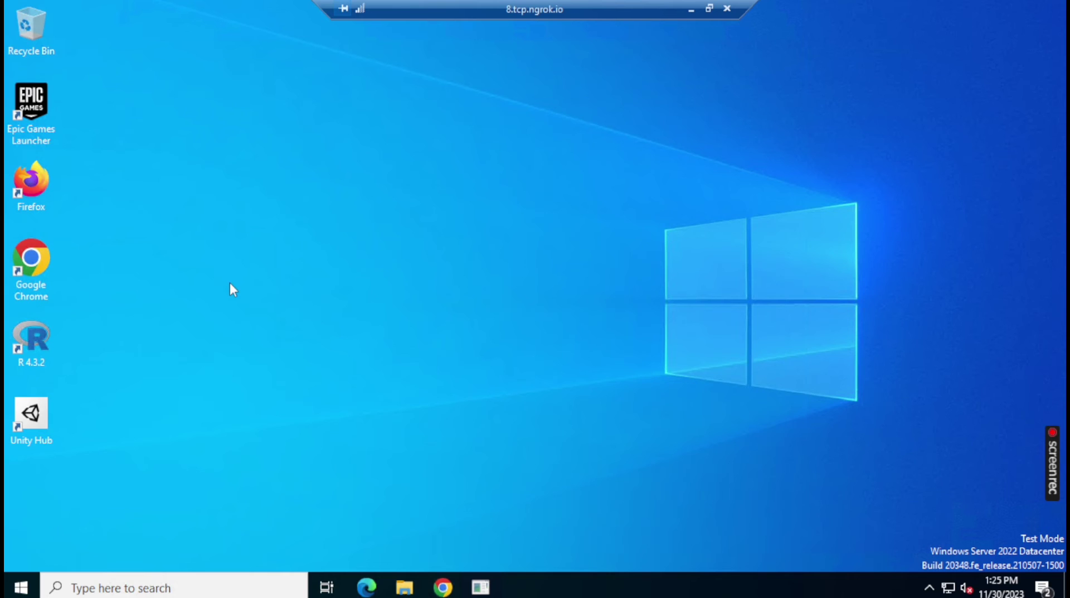
right_click(231, 283)
left_click(307, 332)
right_click(349, 110)
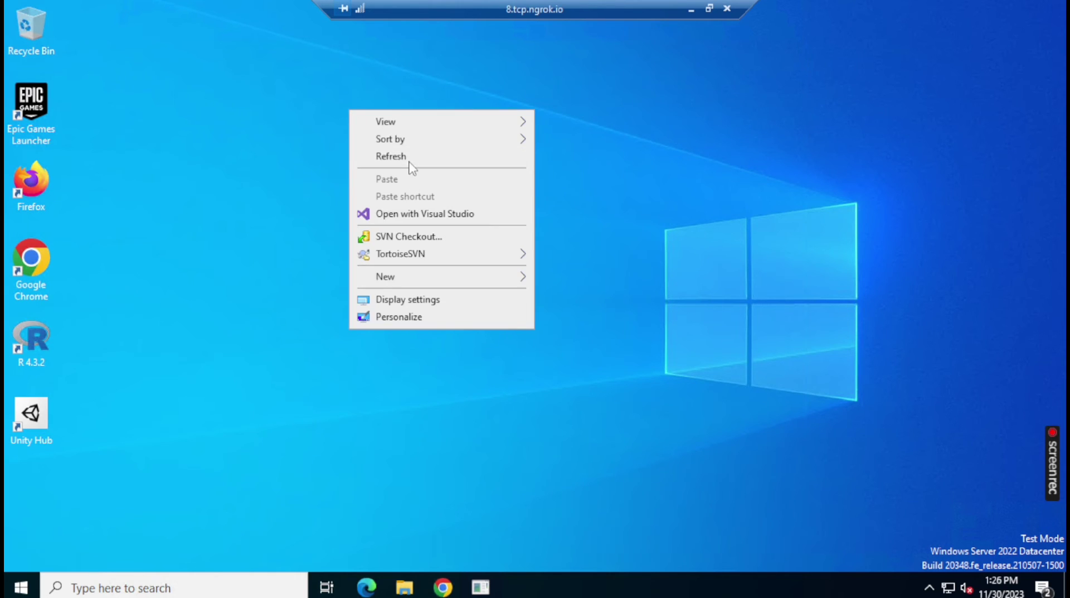
left_click(408, 161)
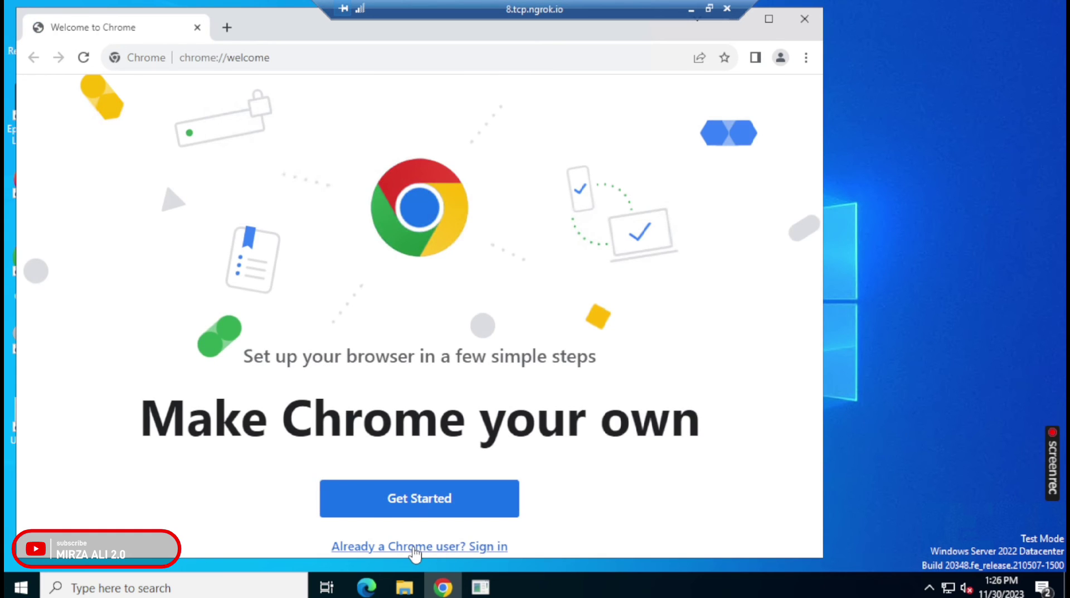
Step: Get past Chrome's first-run screens, closing the Welcome tab and the Customize Chrome promotion
left_click(412, 507)
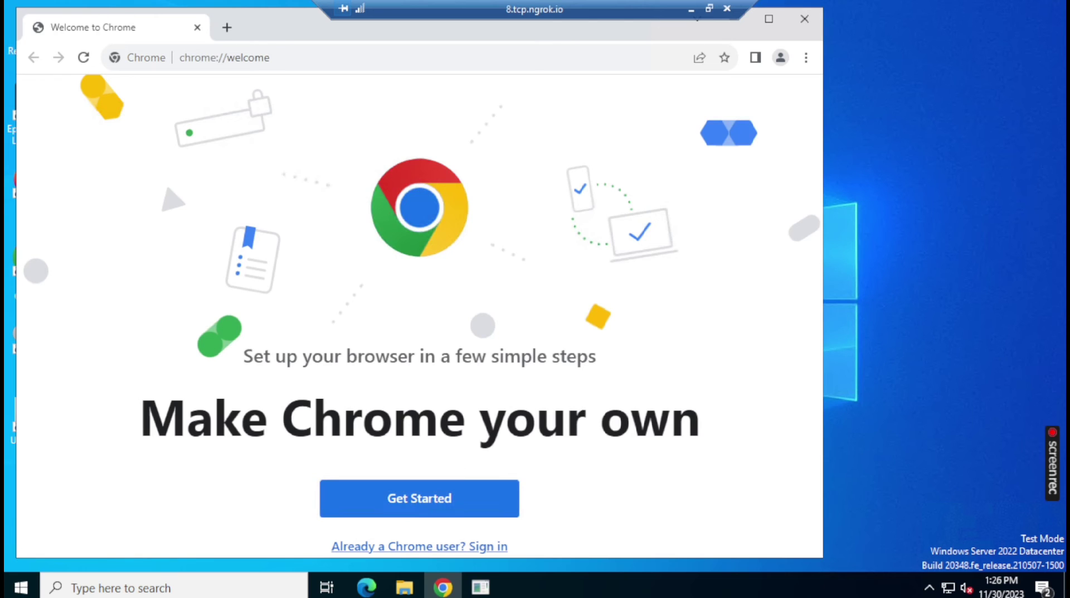
left_click(225, 27)
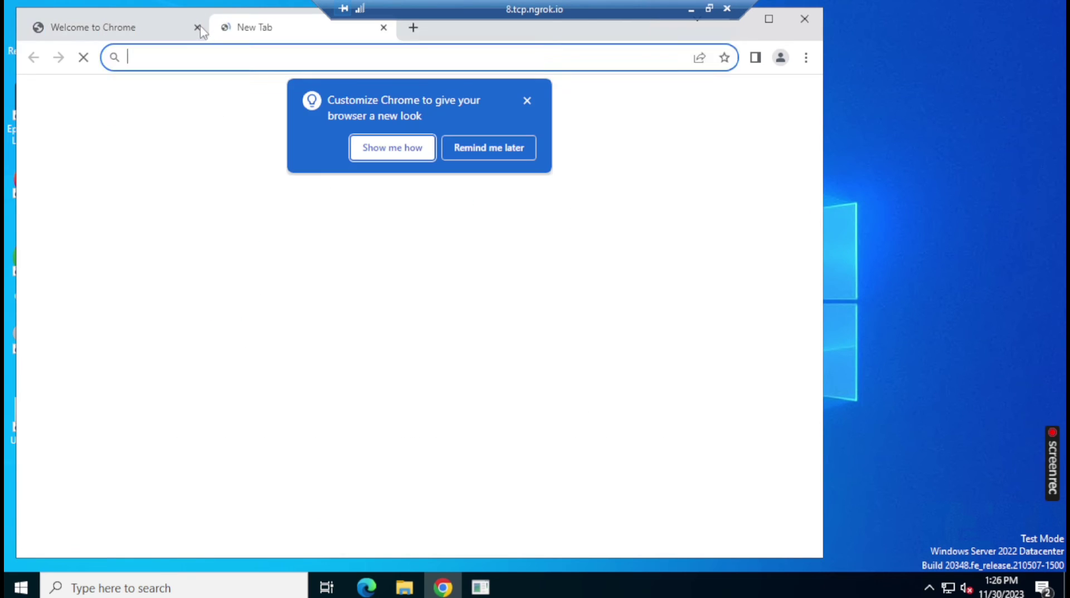
left_click(197, 27)
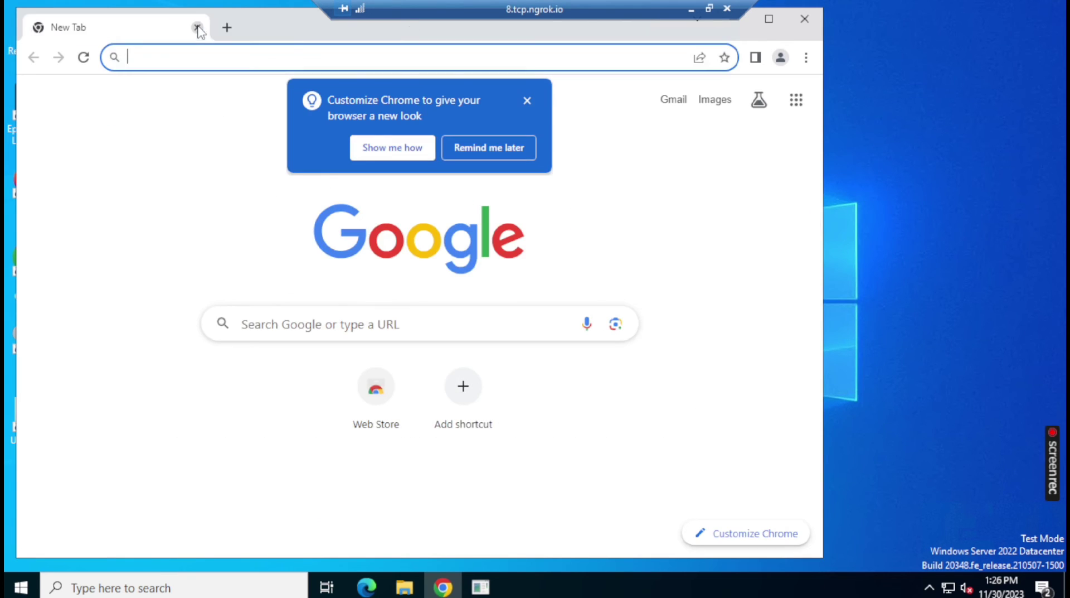
left_click(527, 101)
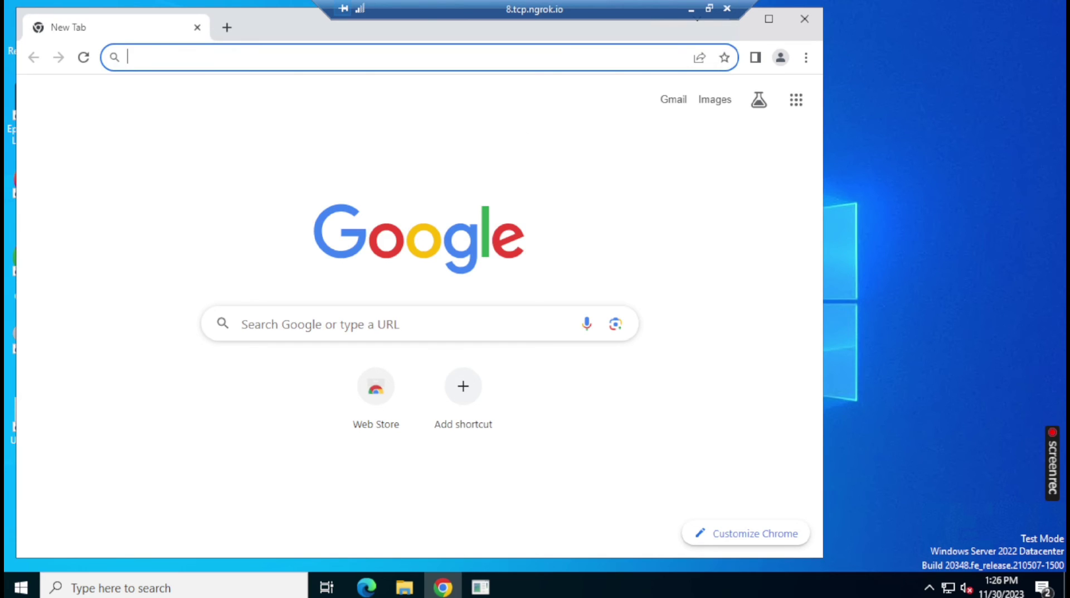
Step: Search Google for 'speed' and scroll through the speed test results
left_click(320, 324)
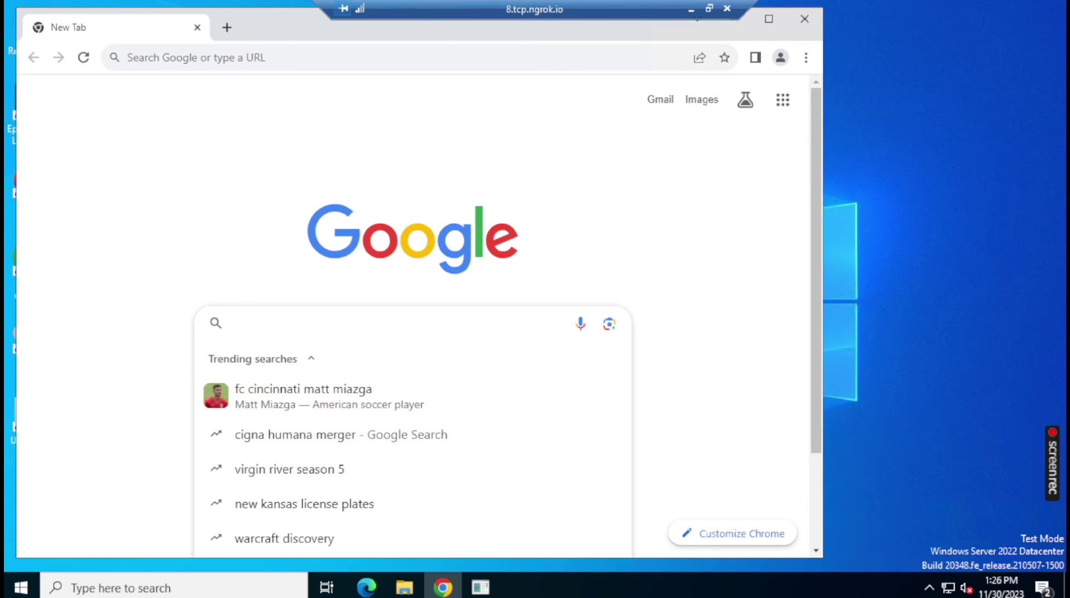
type("speed test")
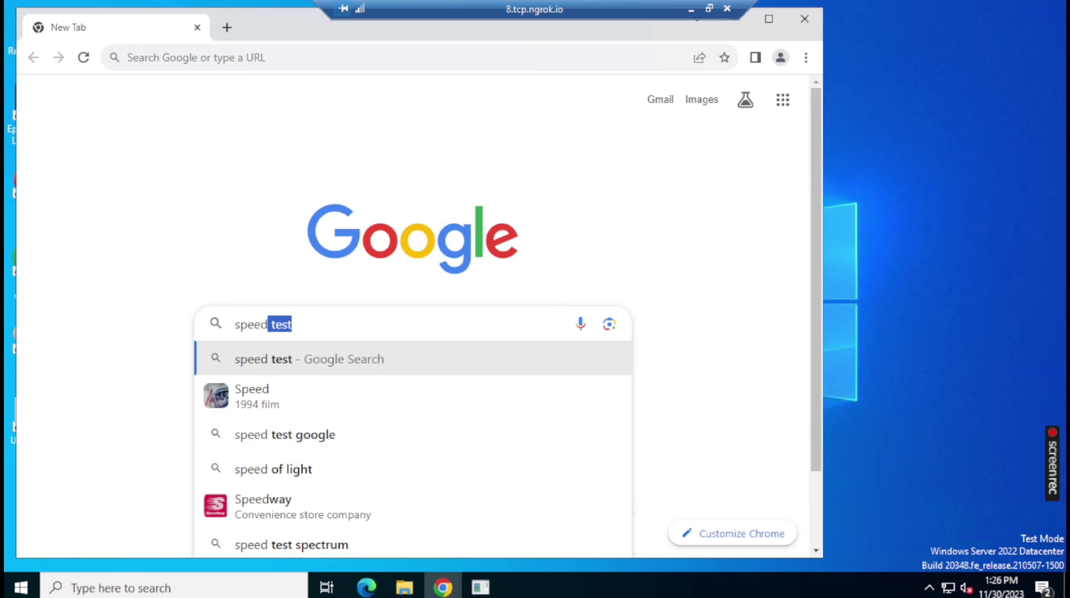
key("Return")
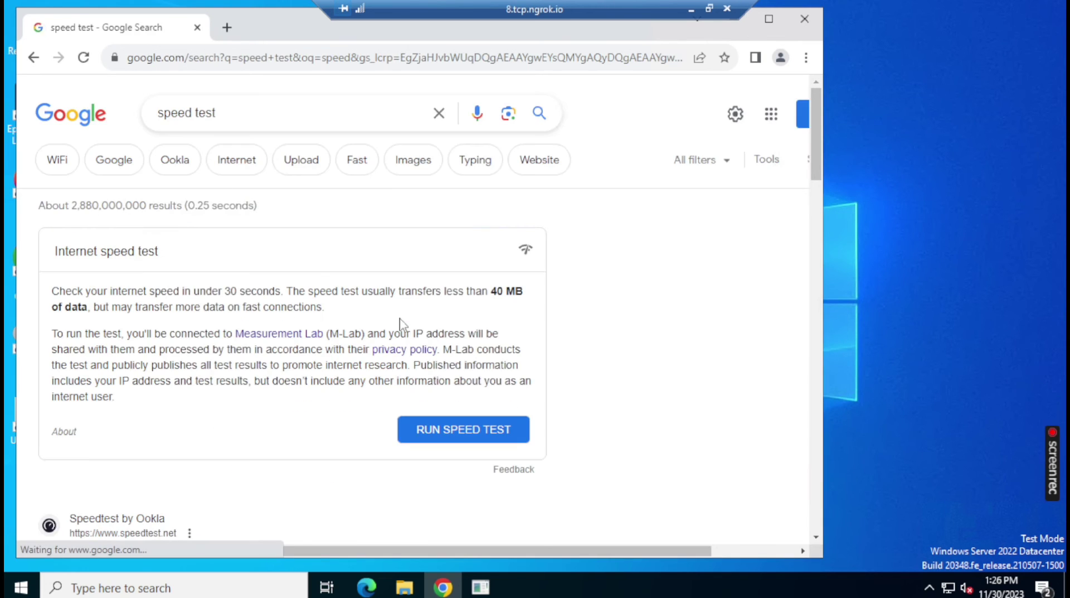
scroll(400, 323, "down", 5)
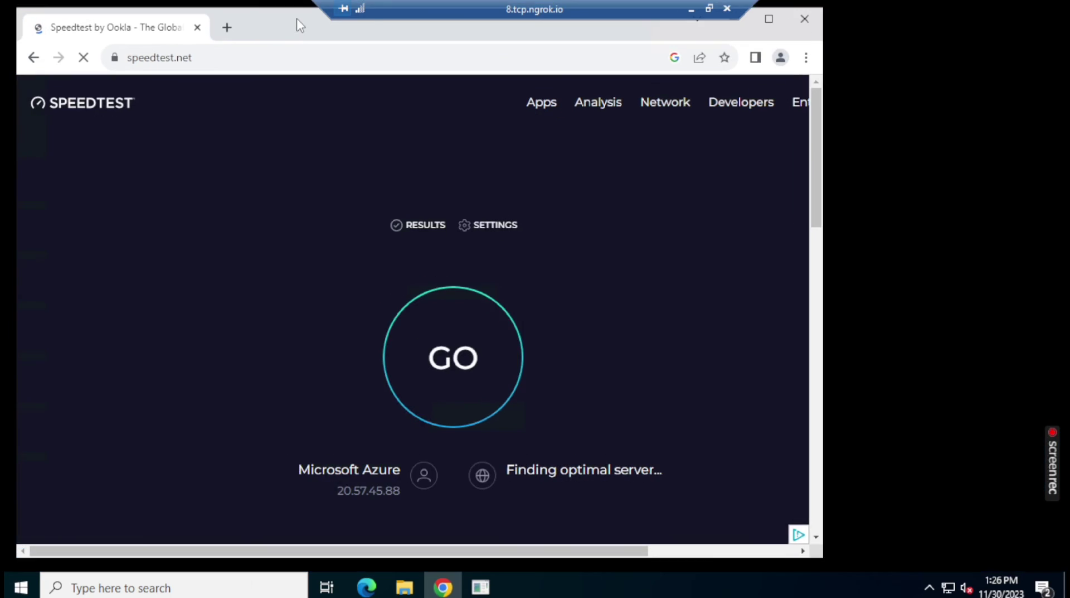
Step: Maximize Chrome and run the Speedtest: 769.33 Mbps download, 1435.45 Mbps upload, 9 ms ping
double_click(297, 19)
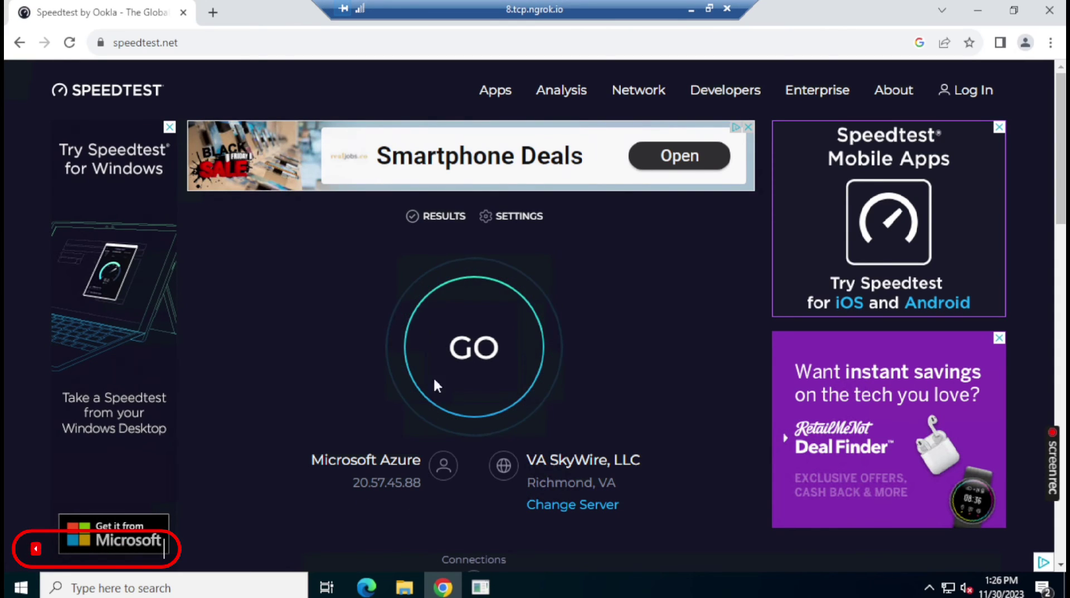
left_click(486, 339)
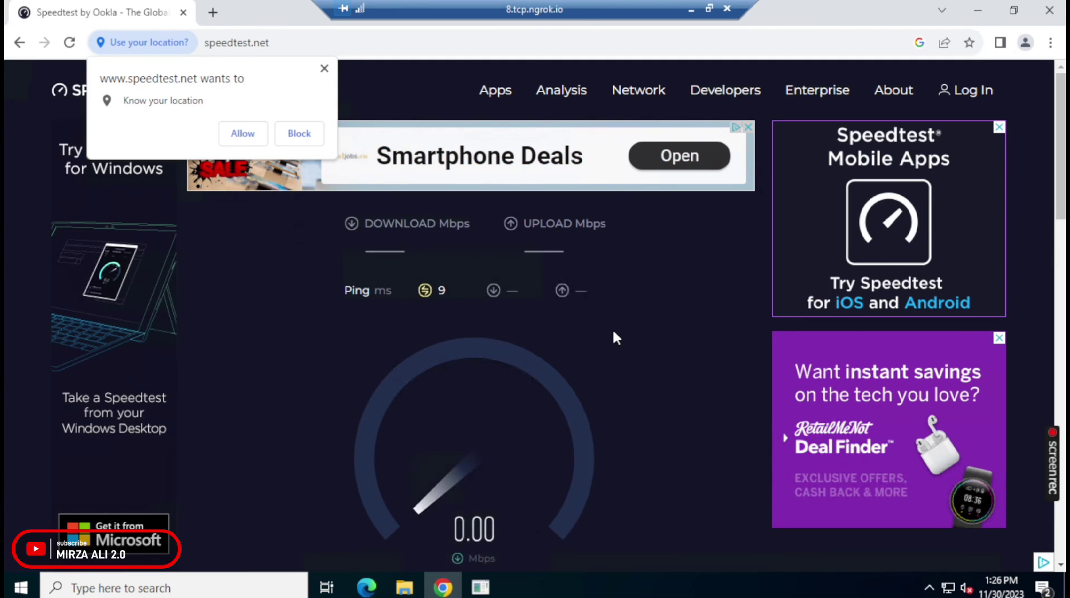
scroll(611, 334, "down", 3)
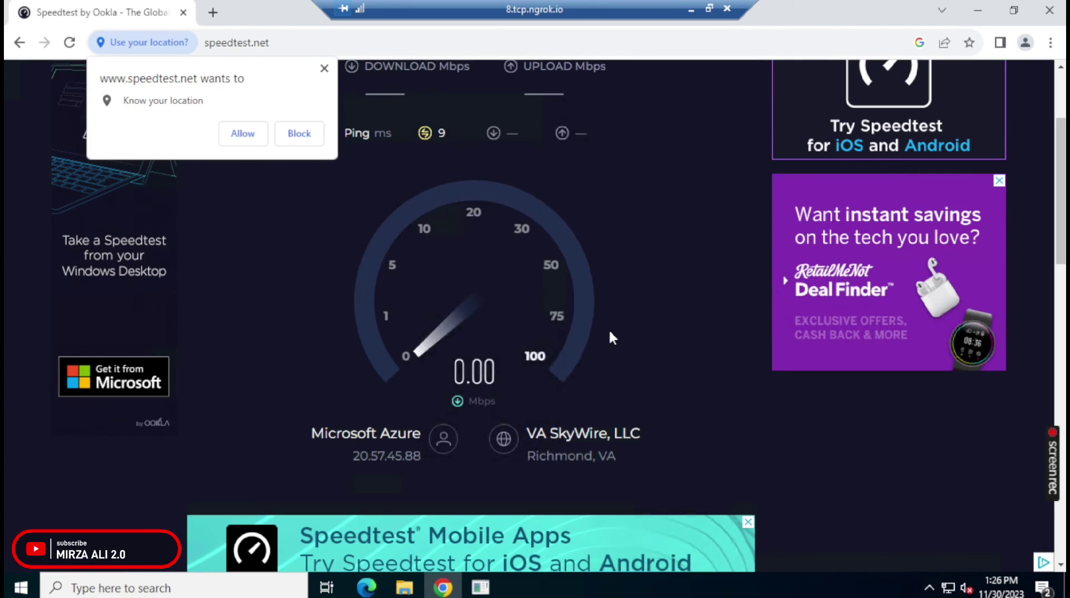
left_click(242, 133)
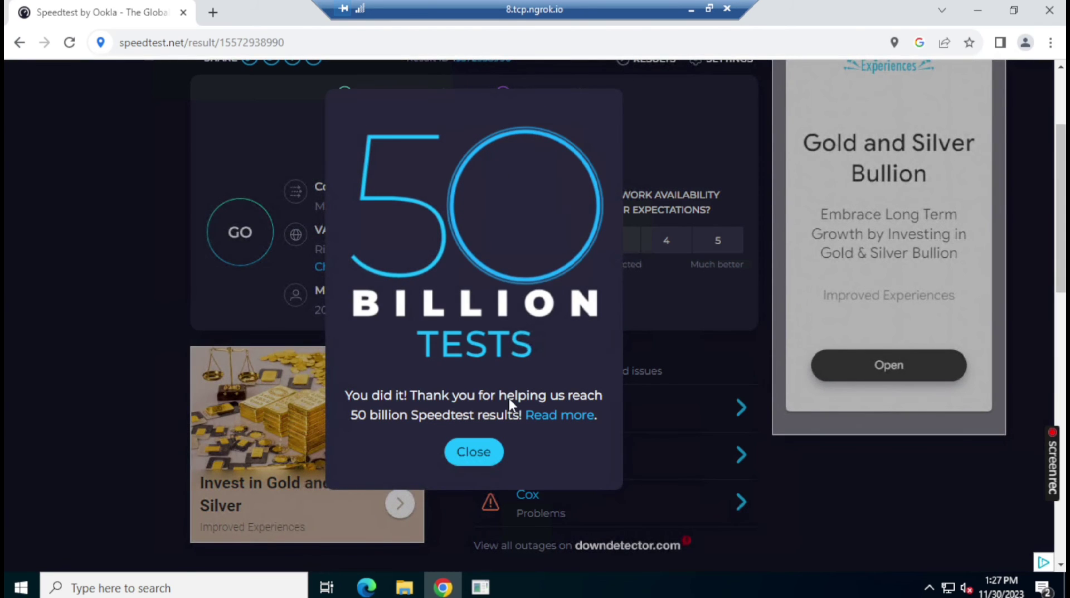
left_click(478, 456)
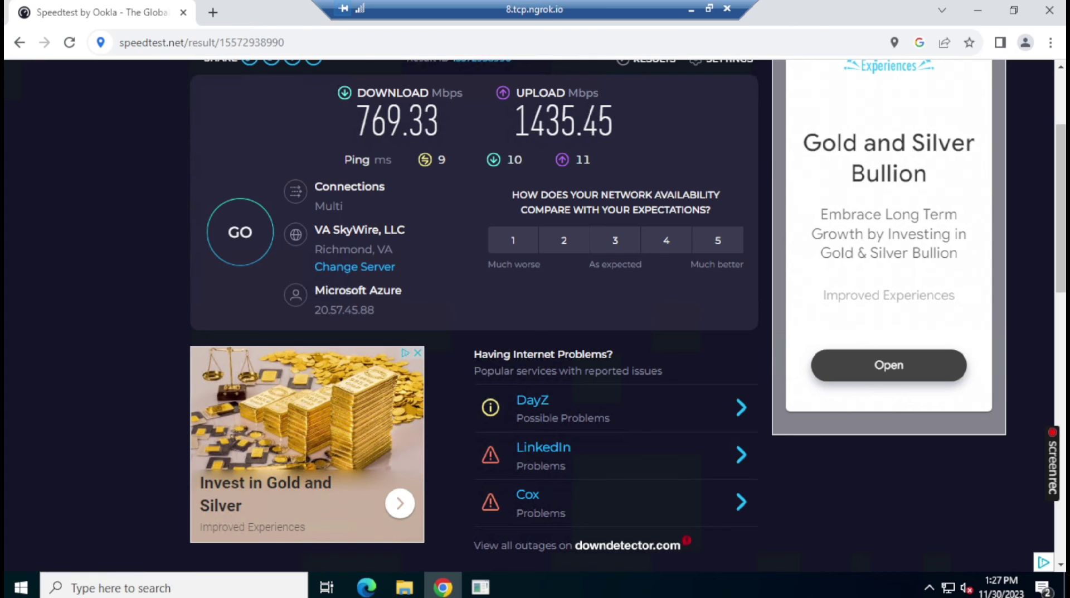
scroll(478, 166, "up", 3)
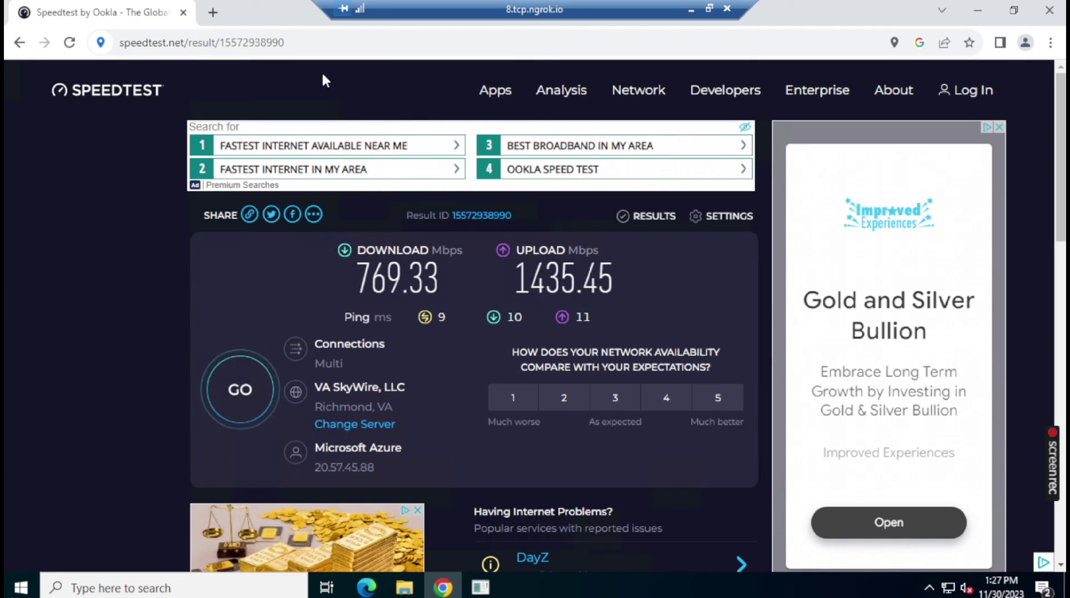
Step: Close all Chrome tabs to quit Chrome, then refresh the remote desktop
left_click(213, 13)
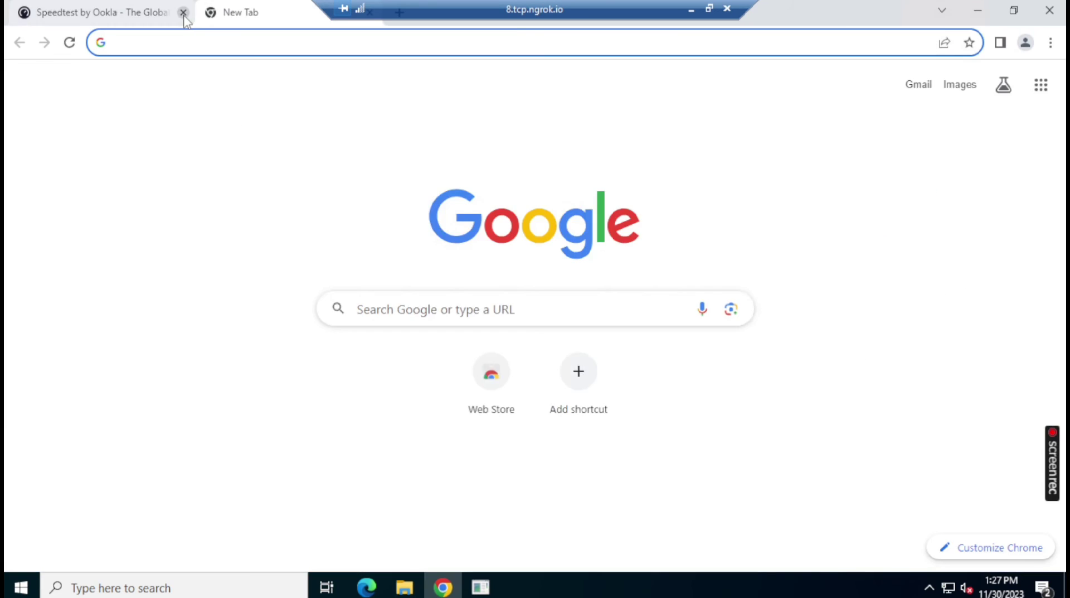
left_click(183, 12)
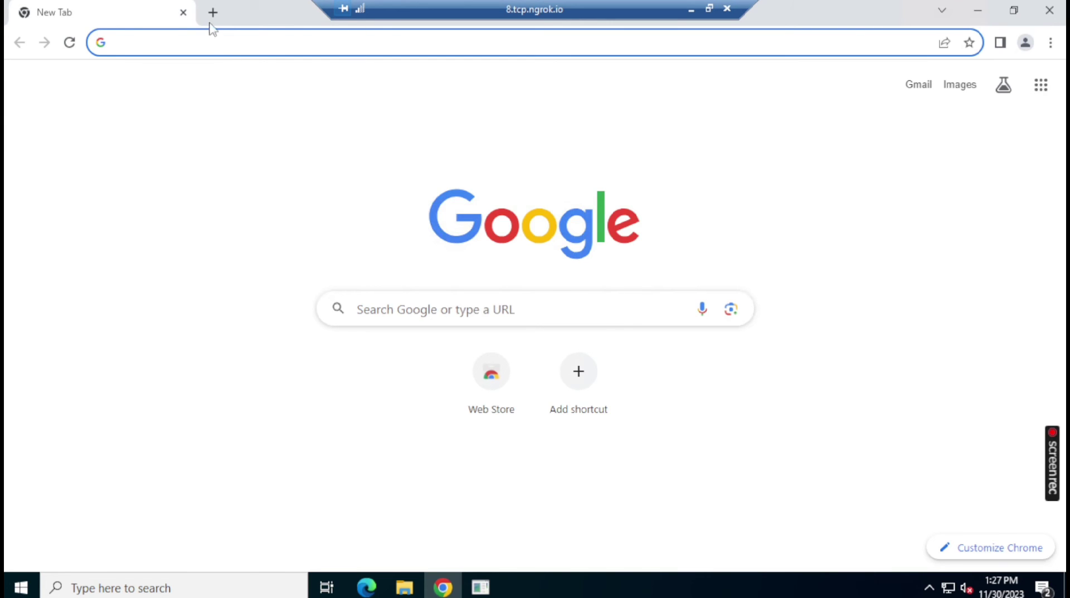
left_click(183, 12)
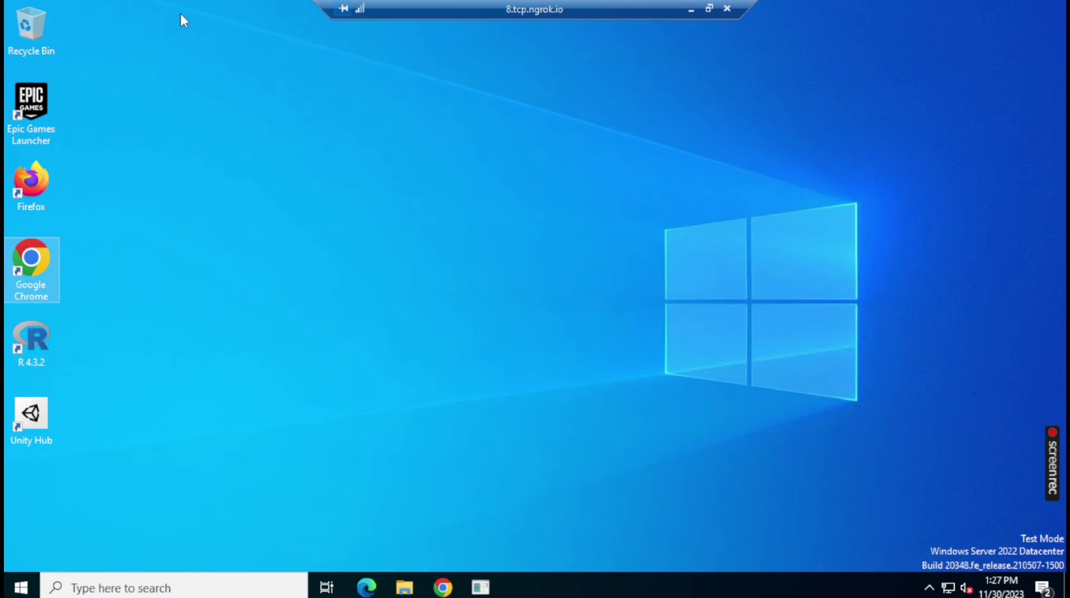
right_click(304, 177)
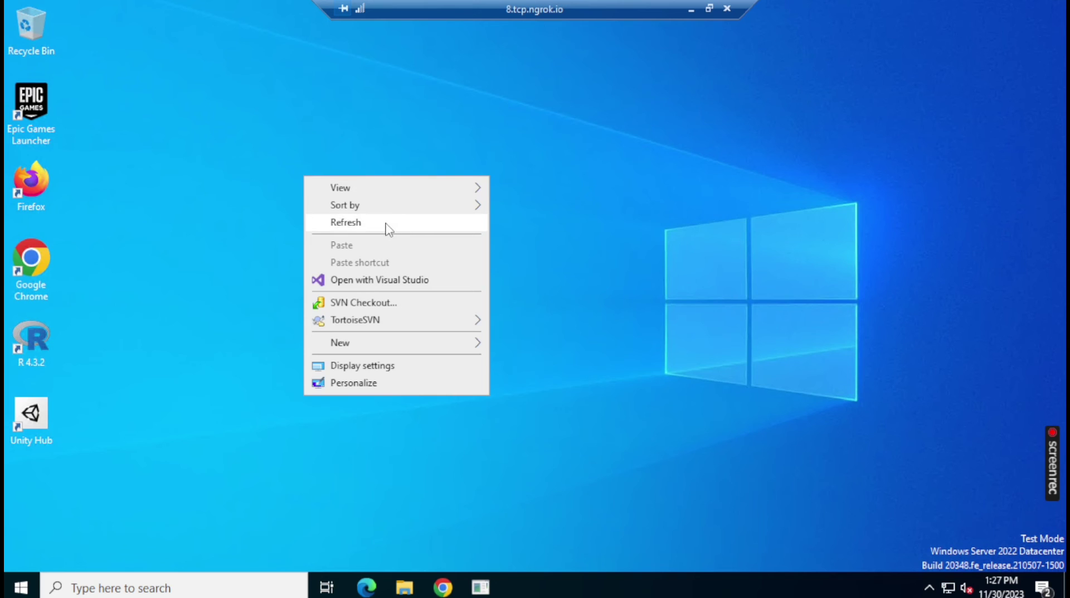
left_click(388, 229)
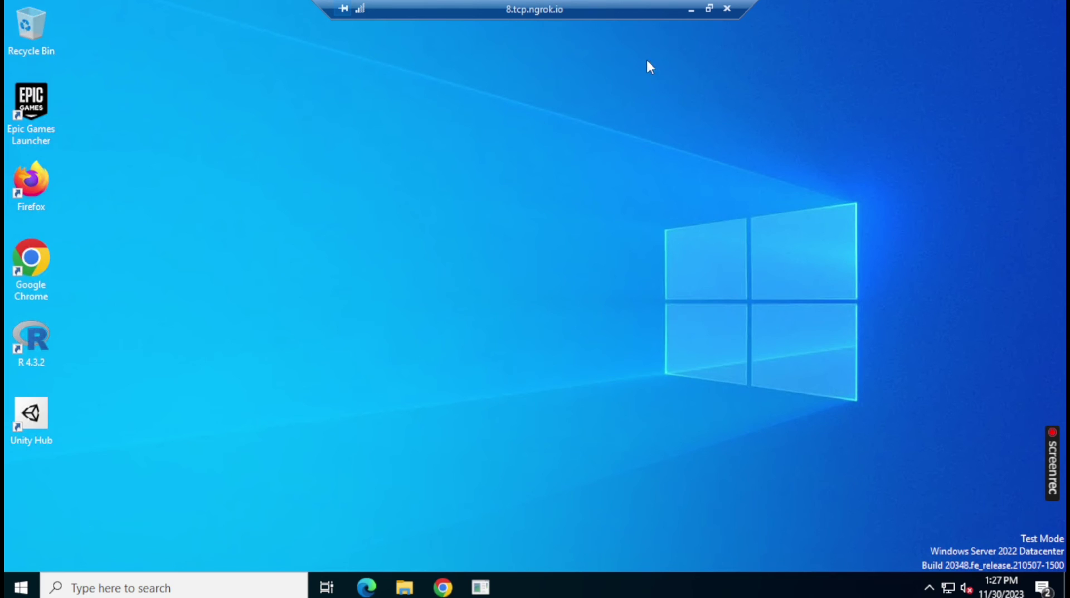
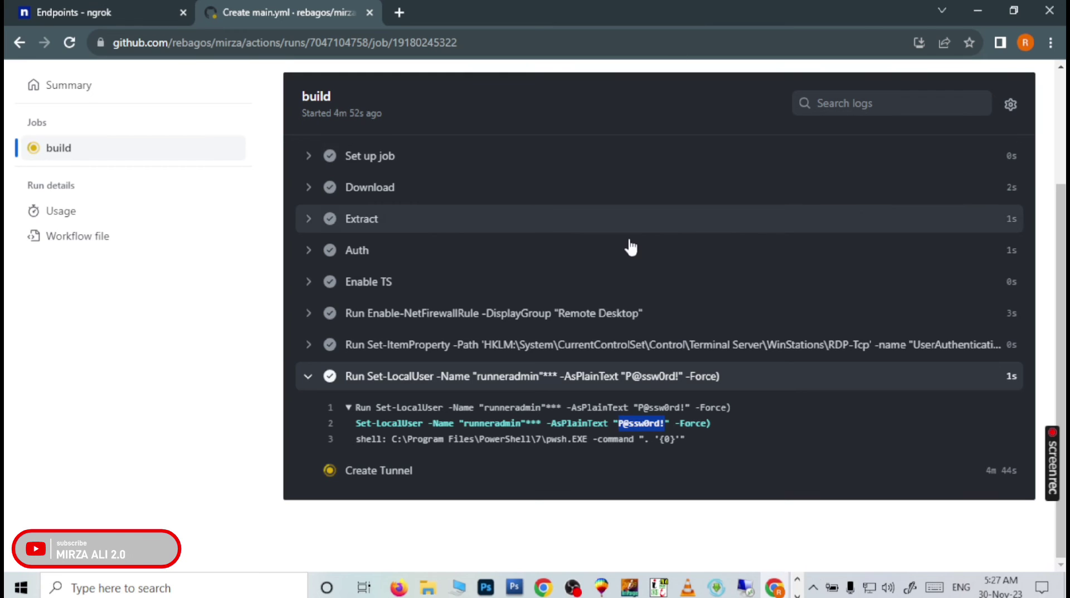
scroll(631, 247, "up", 3)
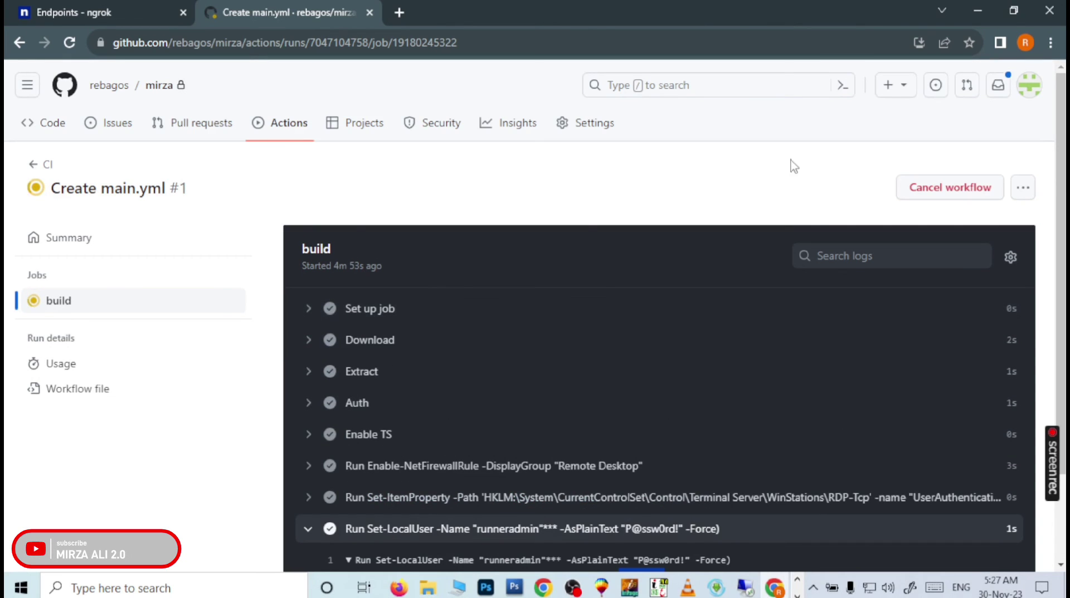
left_click(1023, 189)
left_click(779, 206)
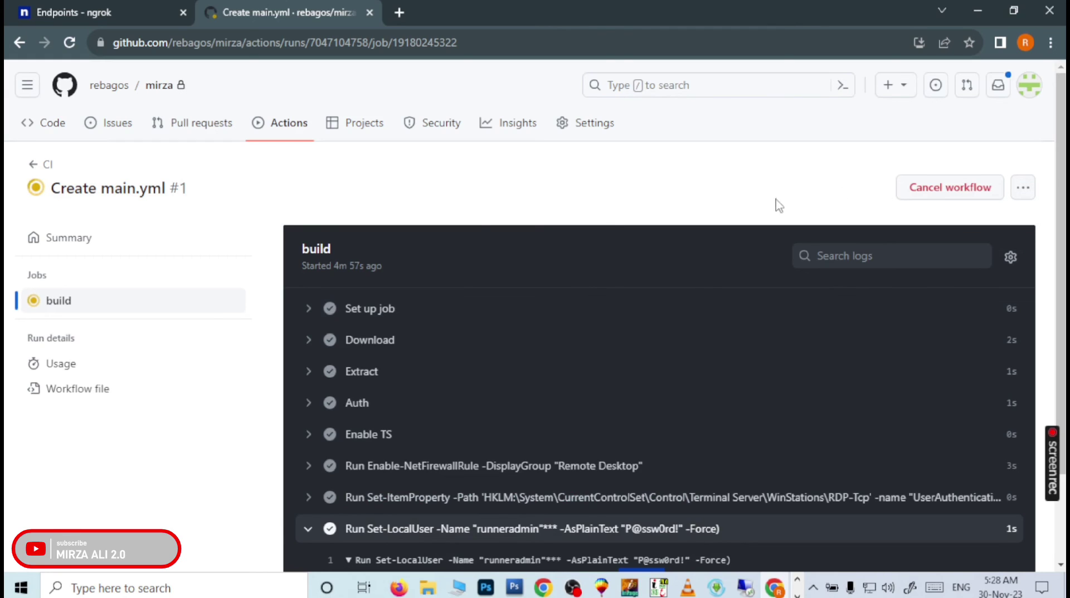
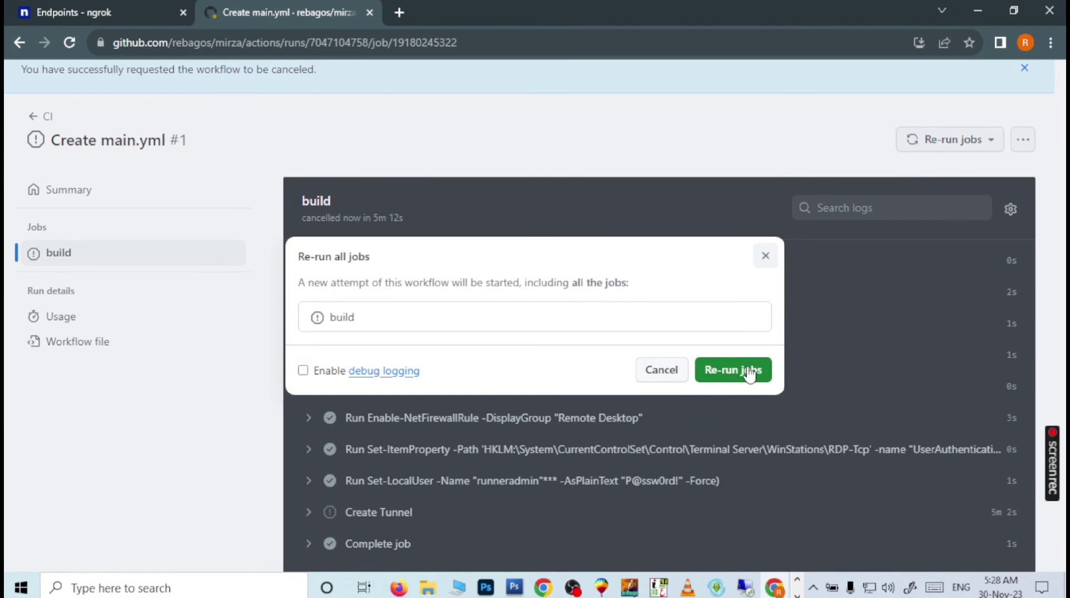
Step: Confirm re-running all jobs so attempt #2 is queued, then open its build job log
left_click(748, 369)
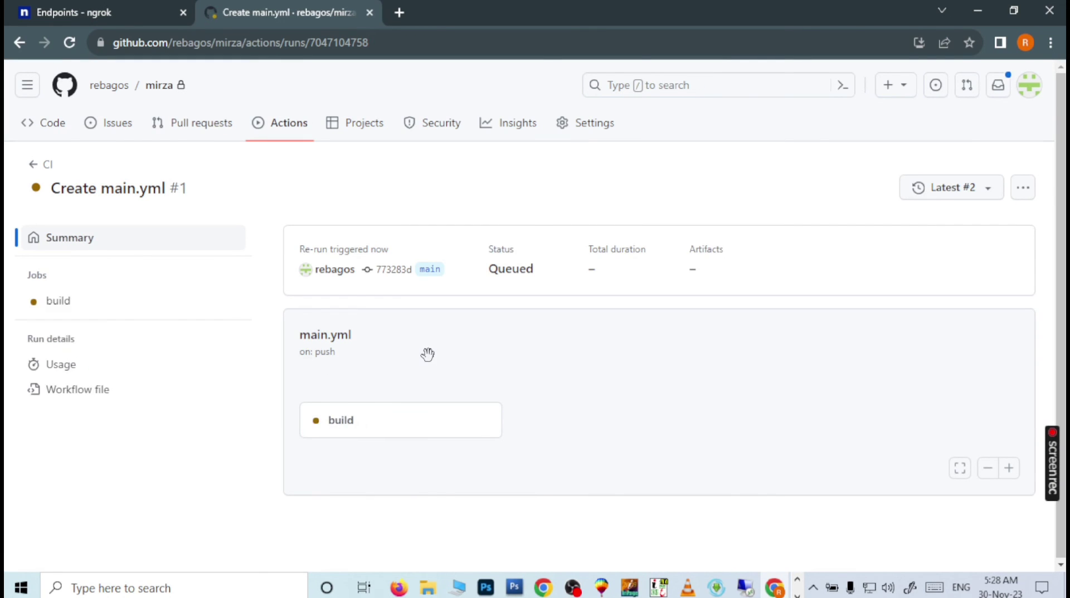
left_click(342, 427)
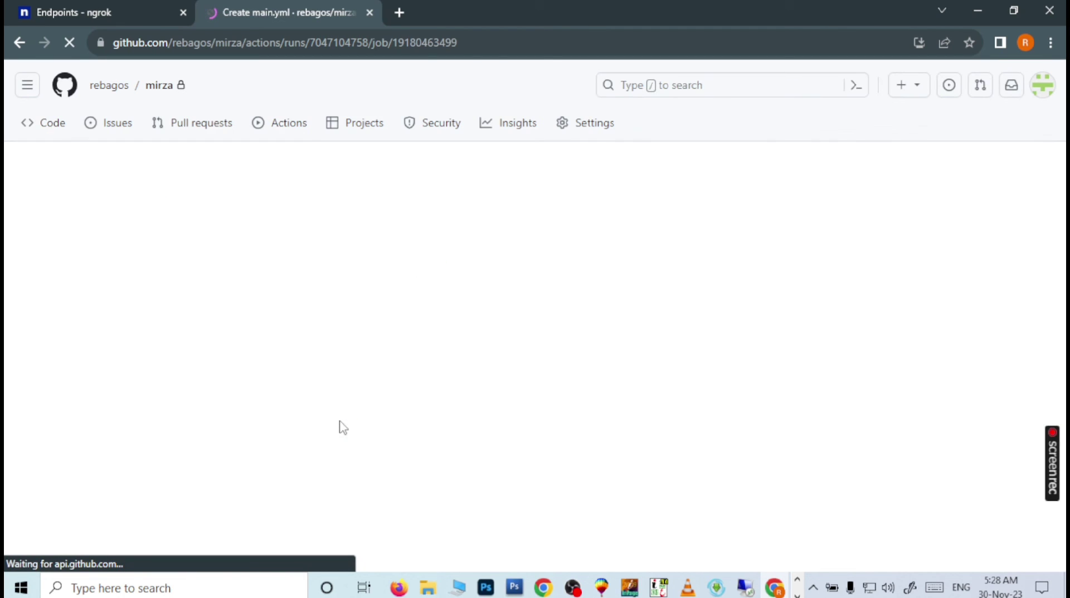
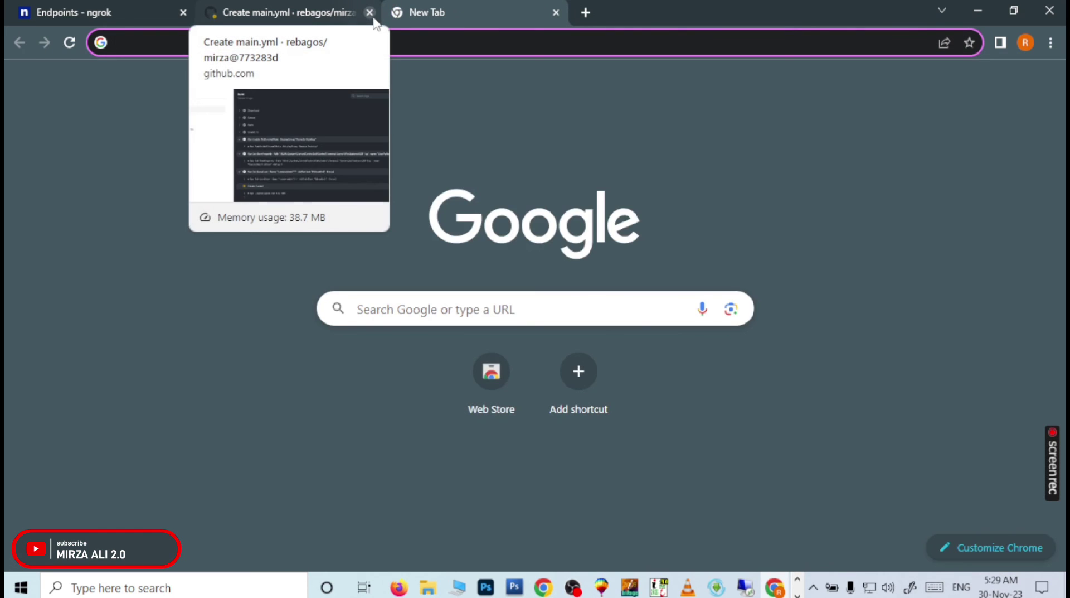
Step: In a new Chrome tab, type 'remot' into the Google search box, correcting the initial typo
left_click(426, 119)
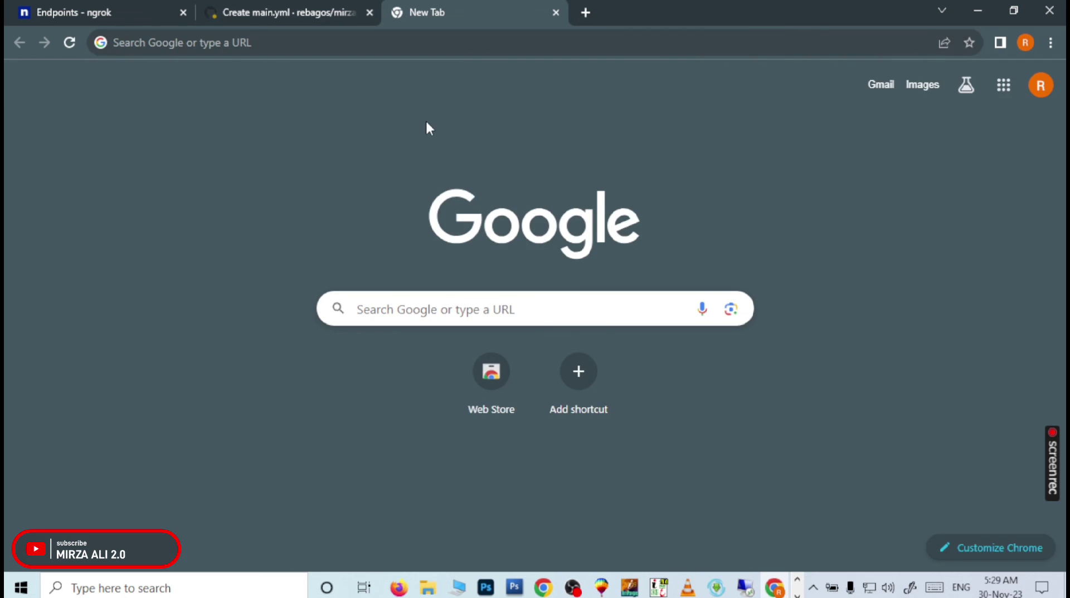
left_click(299, 42)
left_click(343, 385)
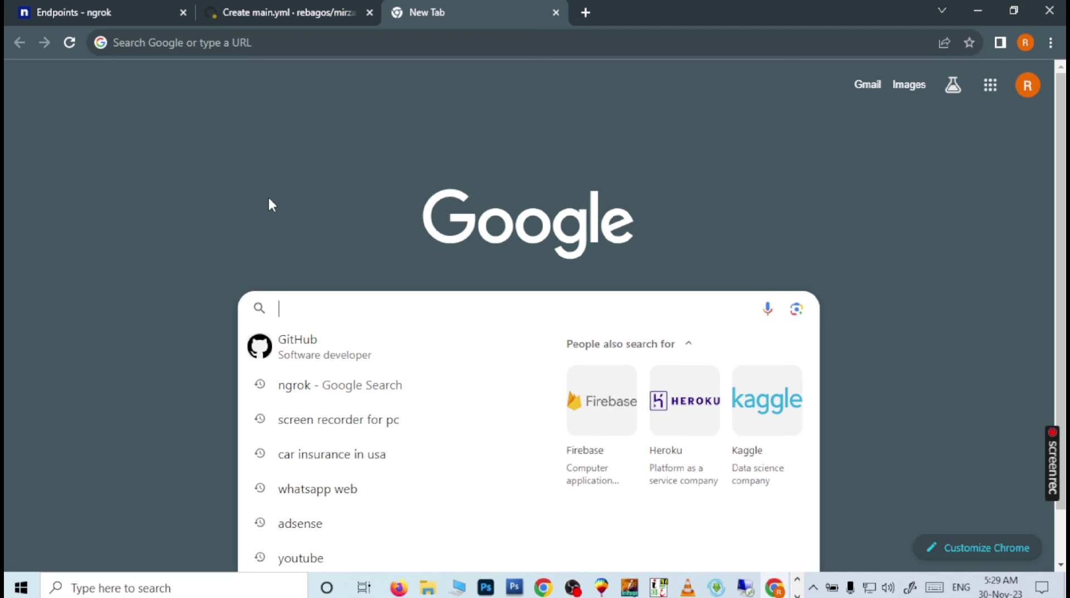
type("ro")
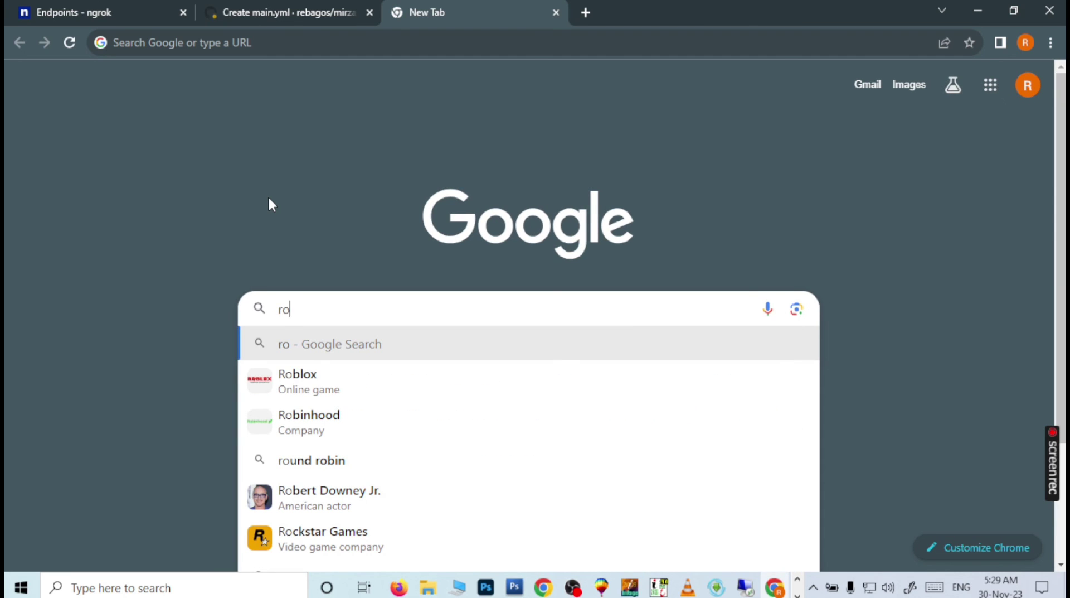
type("mo")
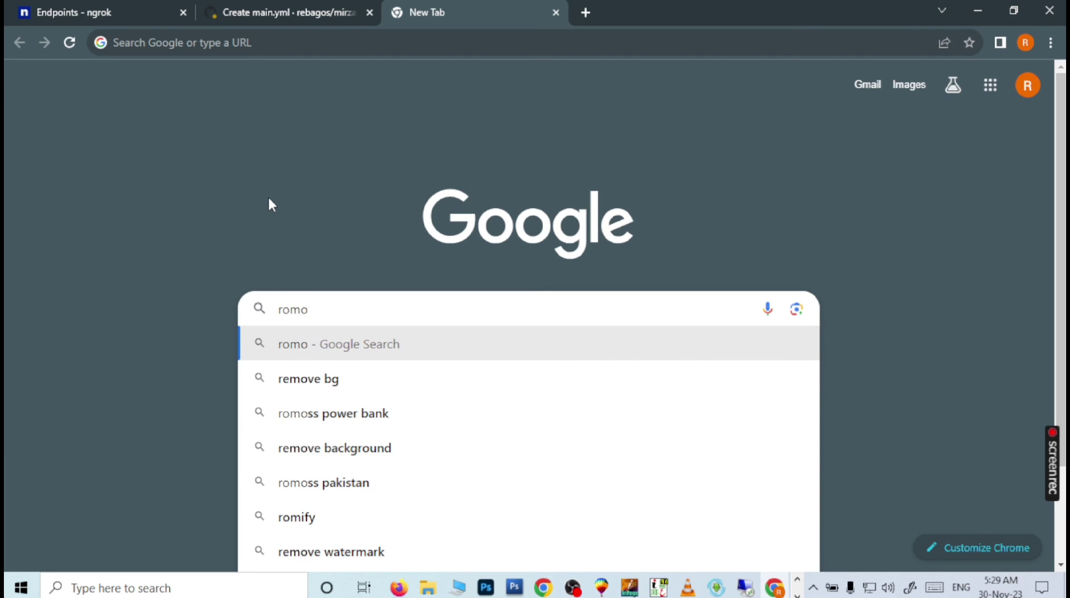
type("t")
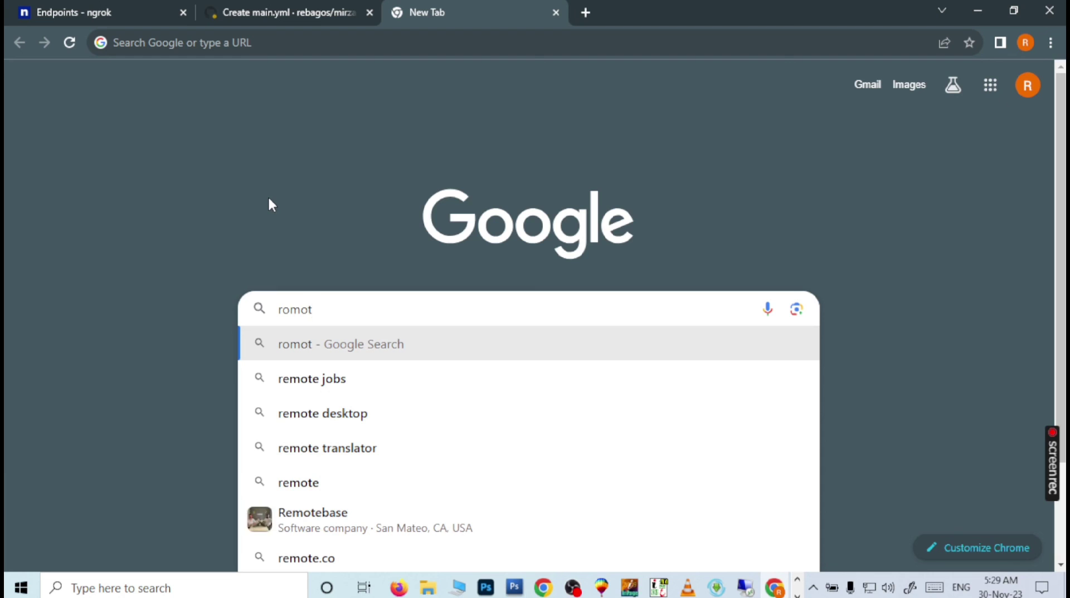
key("BackSpace")
key("BackSpace")
key("BackSpace")
key("BackSpace")
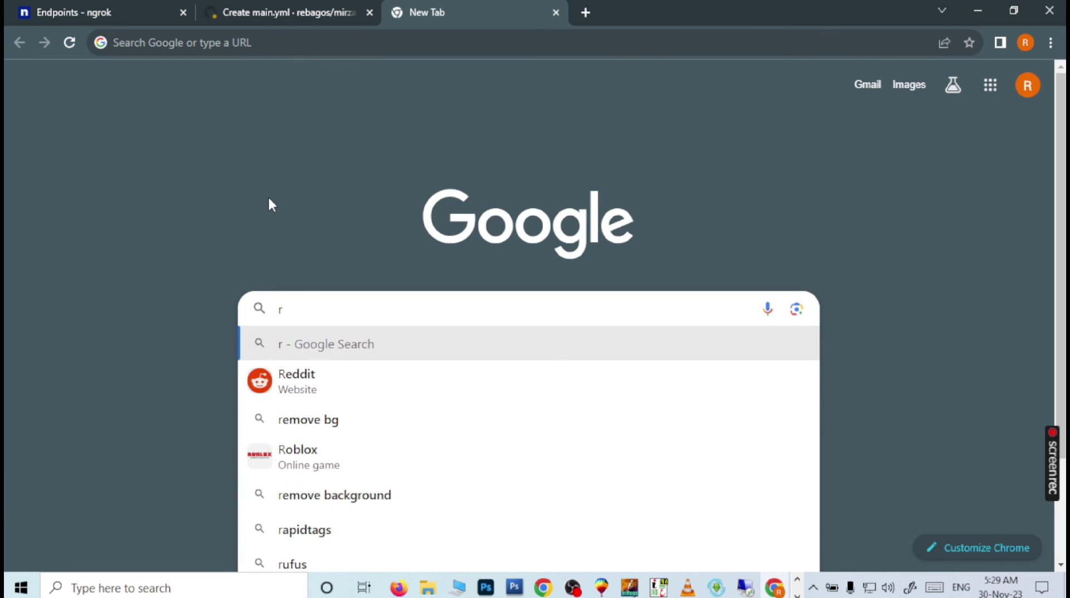
type("em")
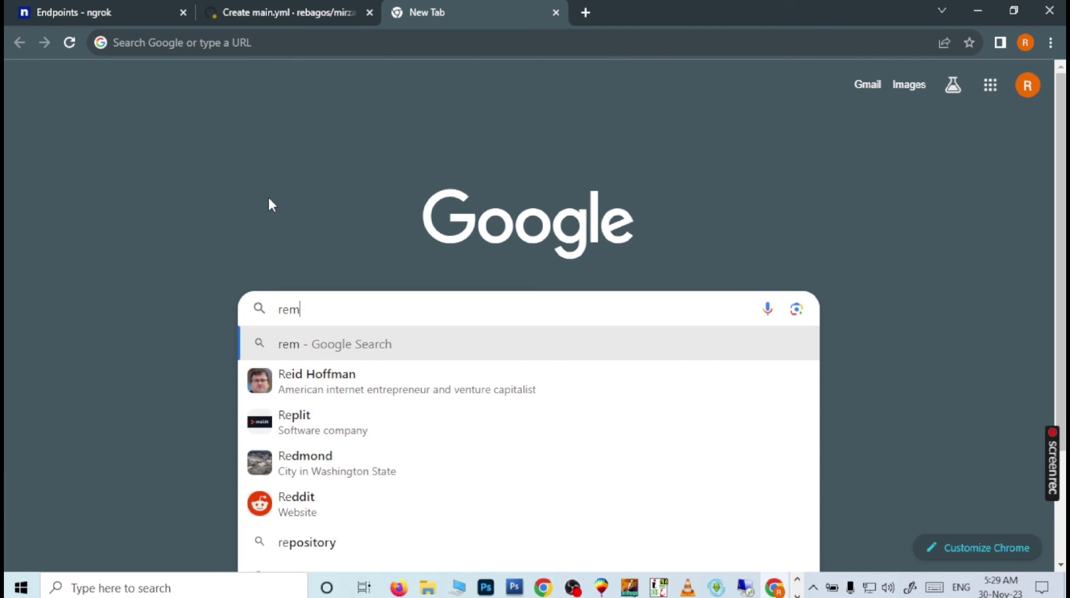
type("ot")
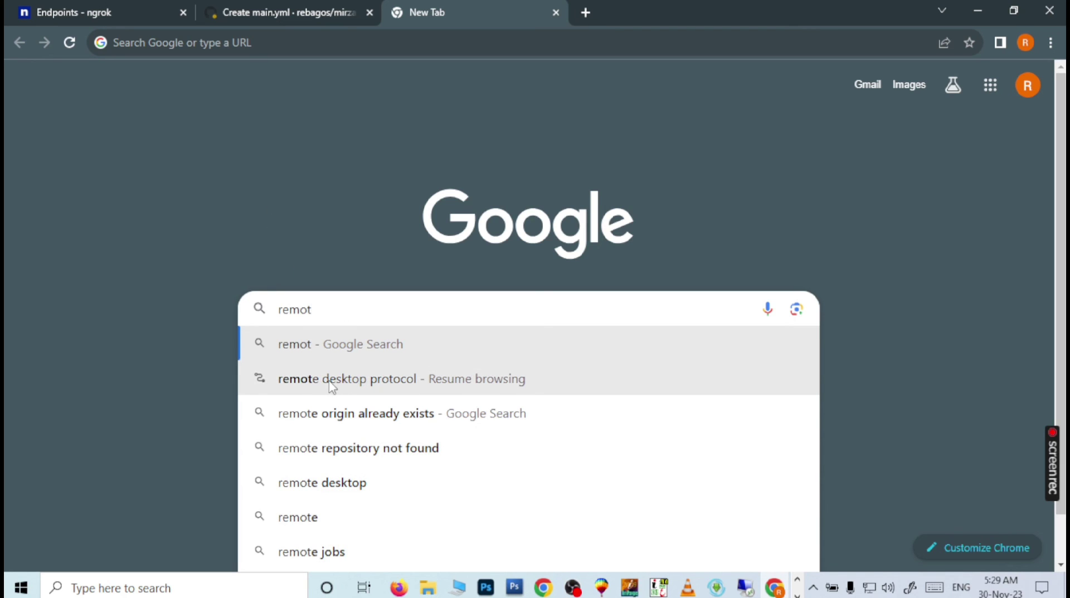
Step: Search Google for remote desktop and open the Chrome Remote Desktop listing on Google Play
left_click(340, 489)
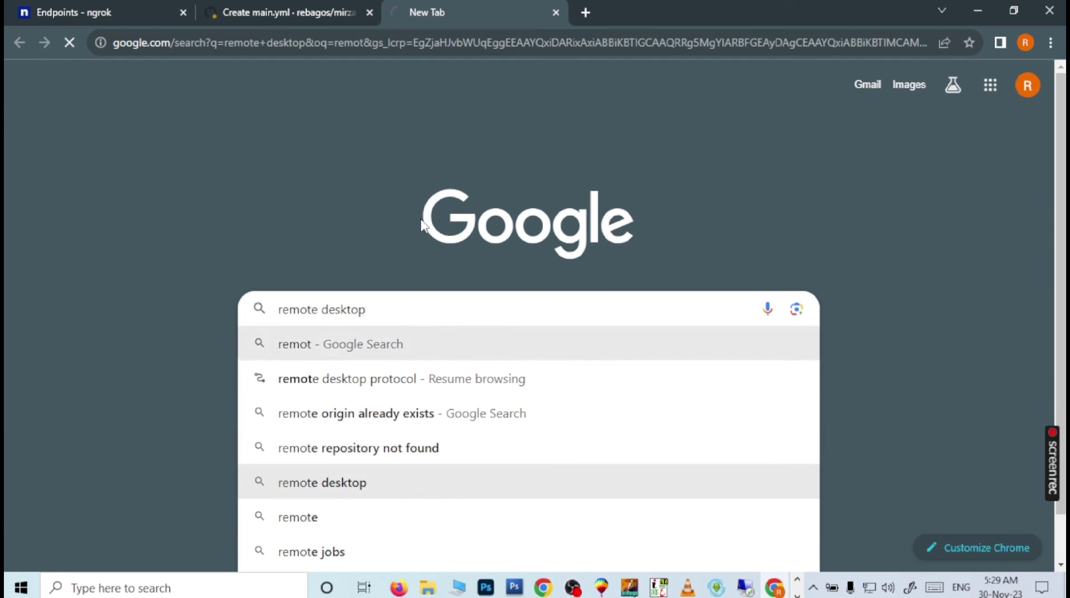
scroll(418, 278, "down", 2)
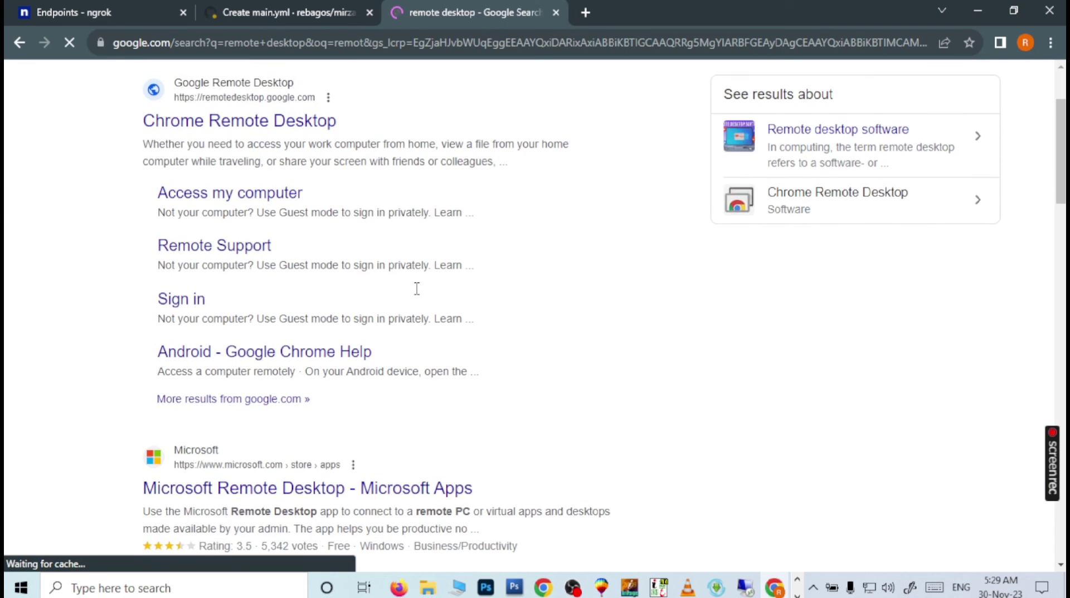
scroll(417, 288, "down", 2)
scroll(418, 295, "down", 7)
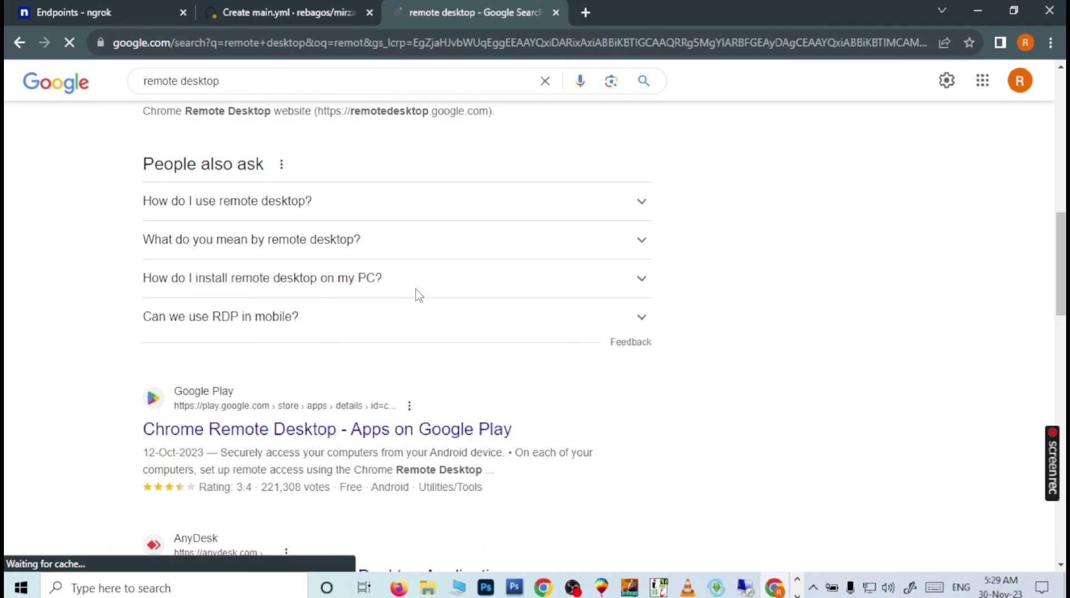
scroll(419, 295, "down", 1)
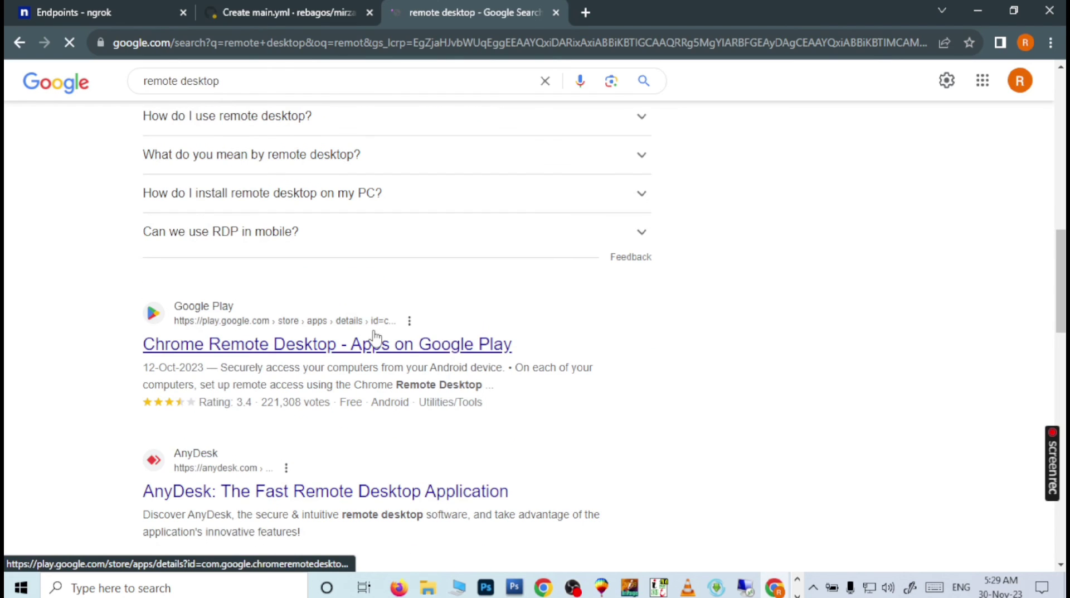
left_click(338, 344)
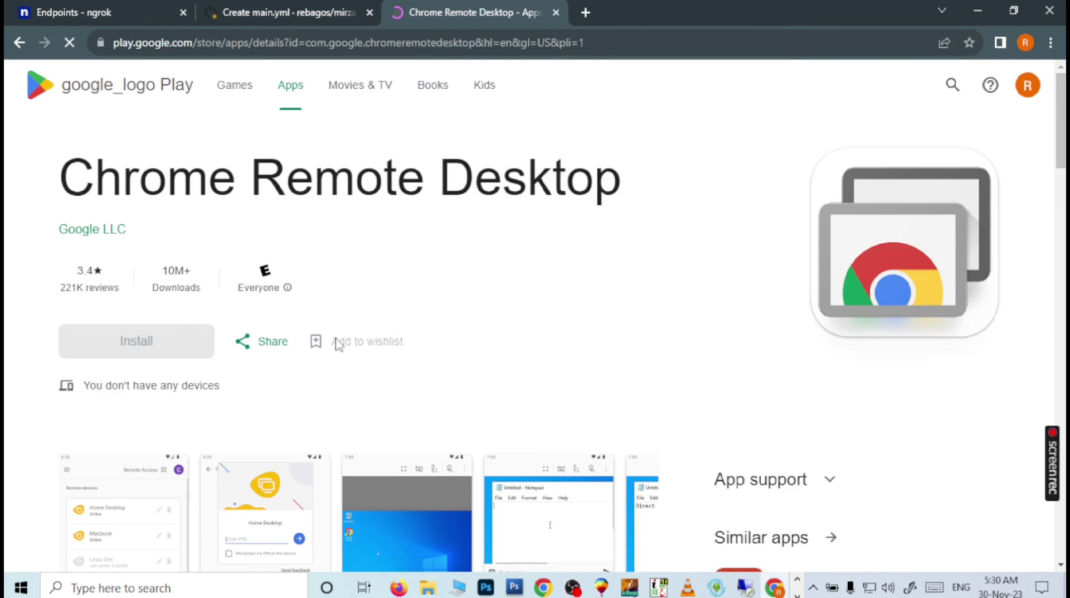
Step: Open the Microsoft Remote Desktop app page from the Similar apps section
scroll(514, 406, "down", 2)
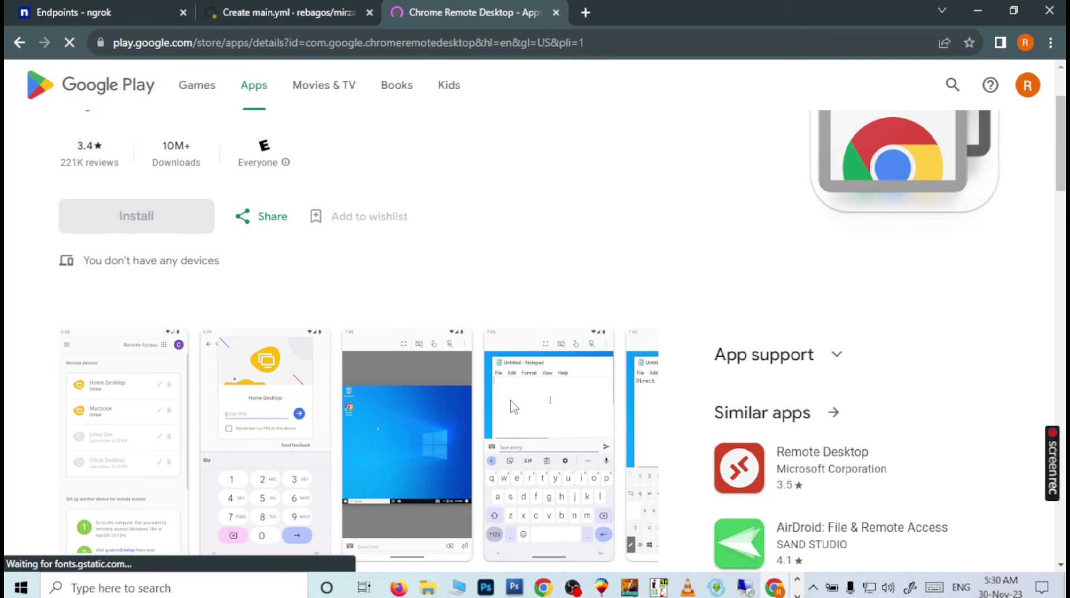
scroll(513, 407, "down", 2)
left_click(765, 321)
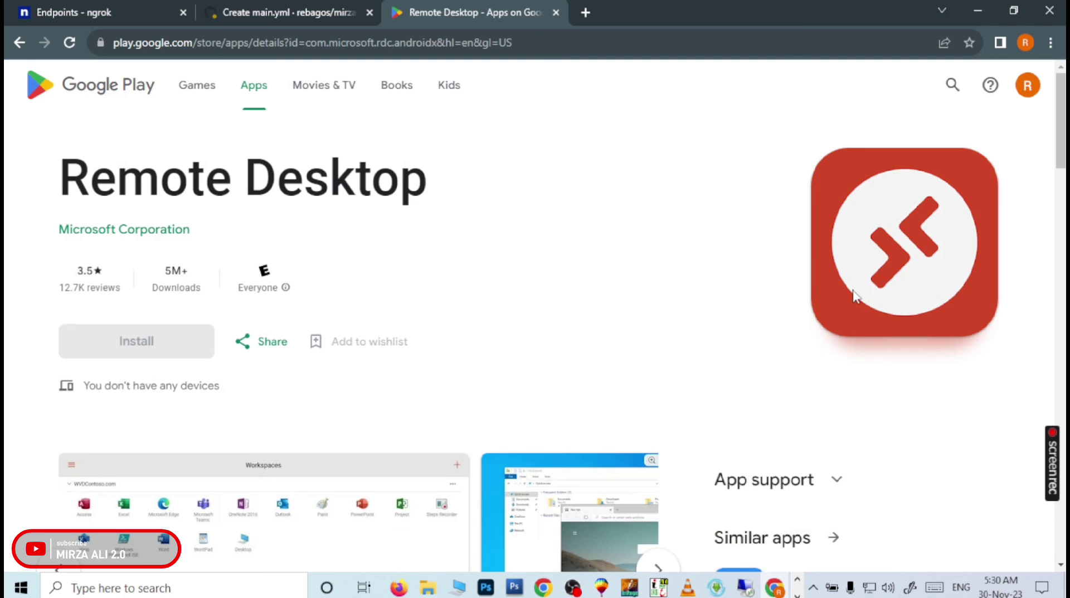
Step: Return to the ngrok endpoint details for 8.tcp.ngrok.io:13555
scroll(654, 337, "down", 6)
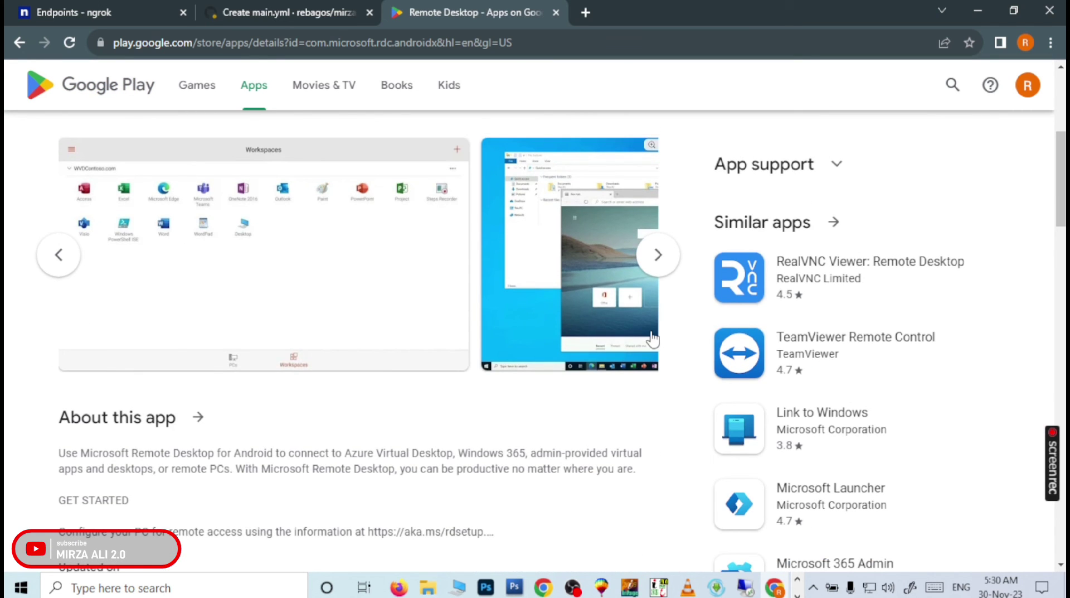
scroll(653, 338, "up", 4)
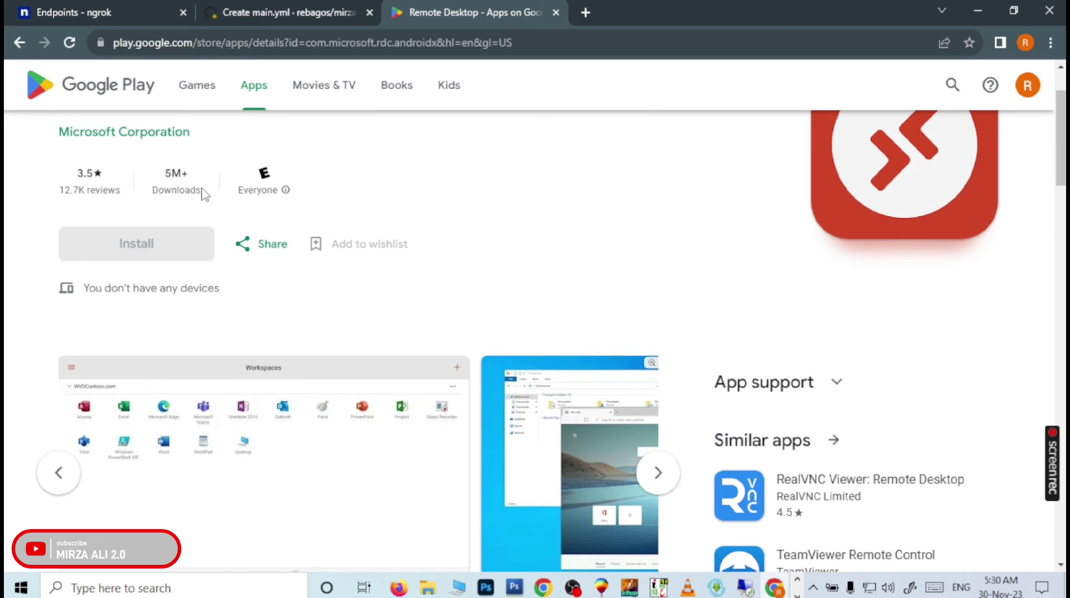
left_click(134, 13)
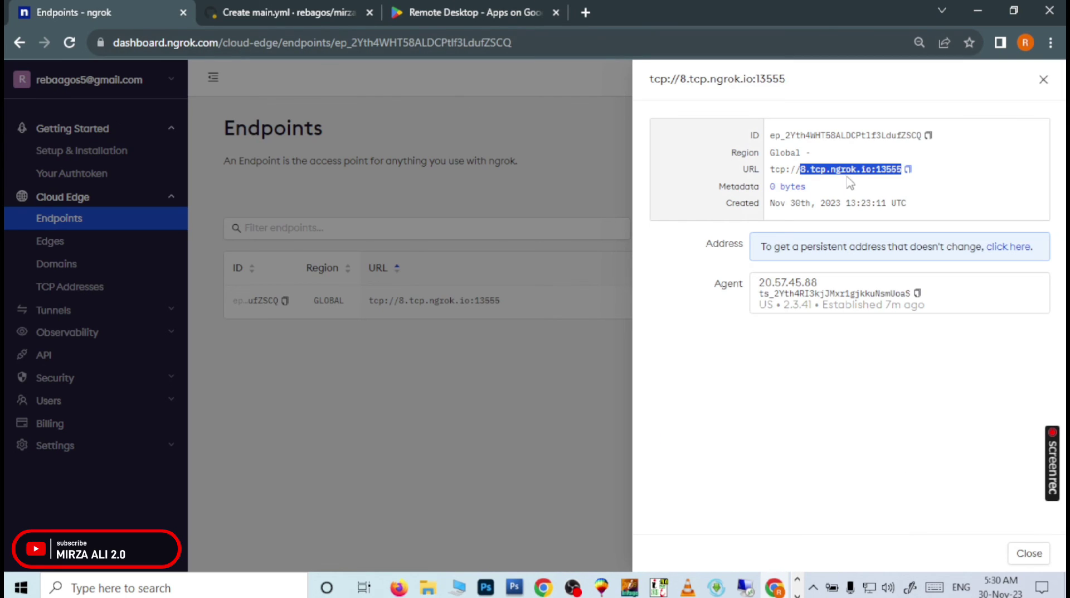
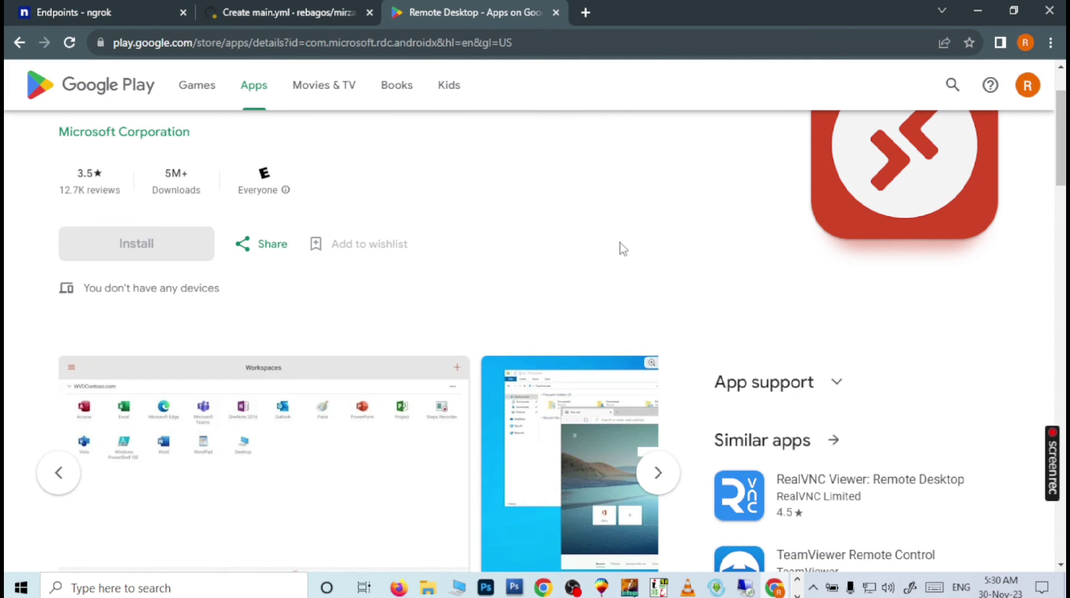
Step: Scroll the Microsoft Remote Desktop listing down to its About this app and Data safety sections
scroll(620, 242, "down", 7)
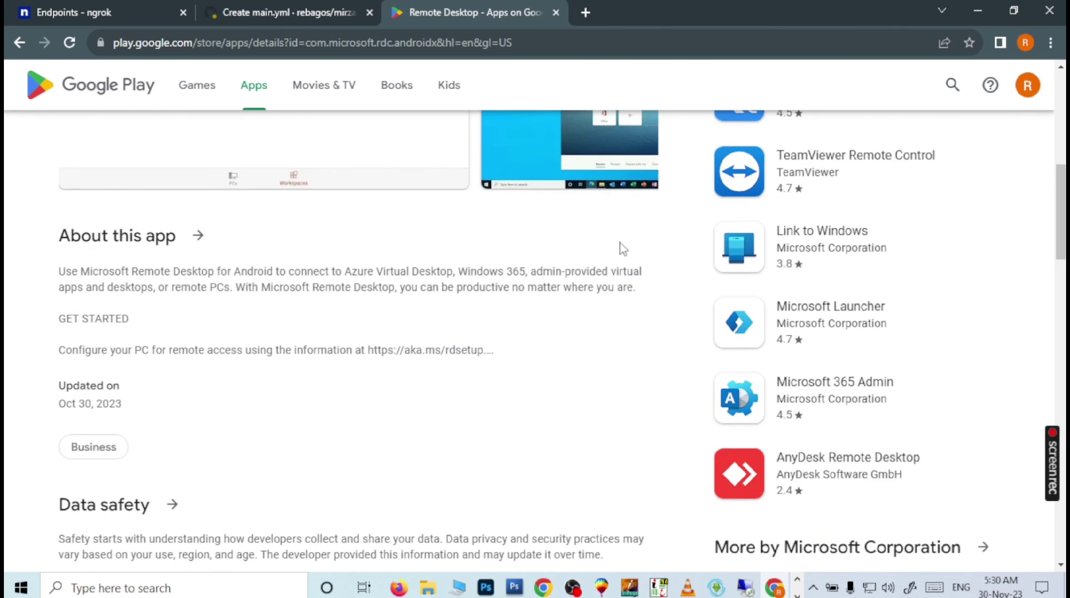